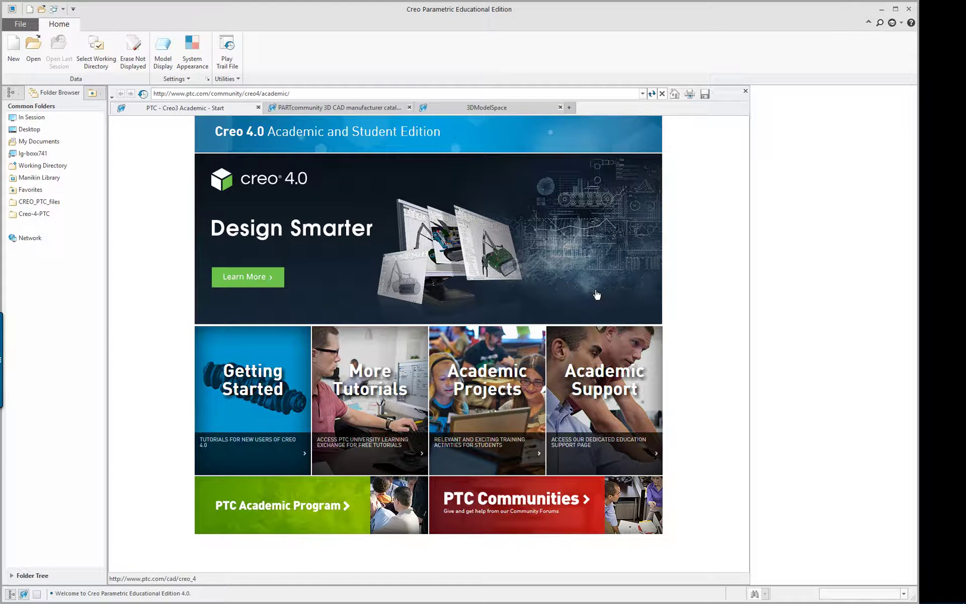
# Step: Set Creo's working directory to the Creo-4-PTC folder under Common Folders
pyautogui.hotkey('alt', 'Tab')
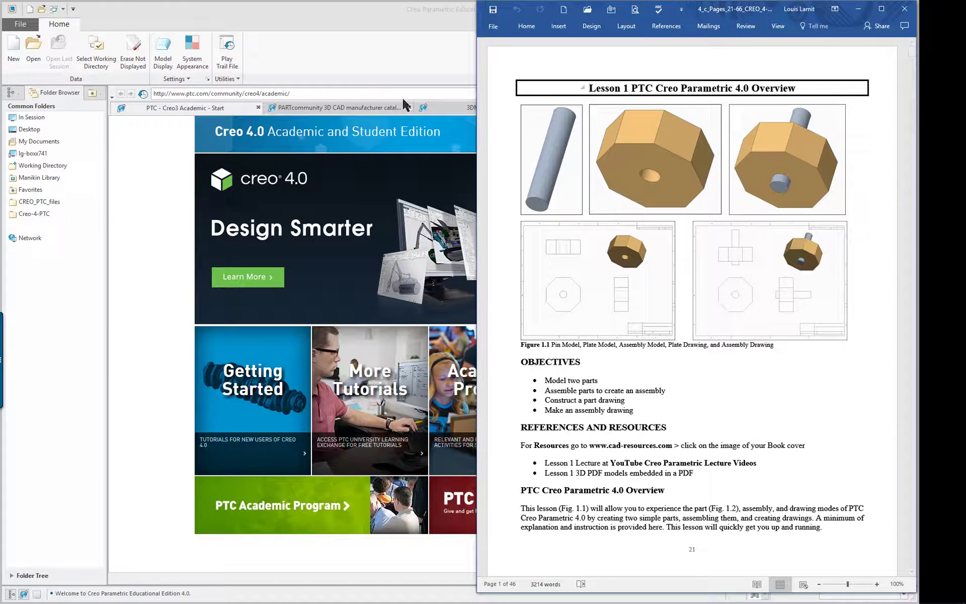
pyautogui.click(348, 53)
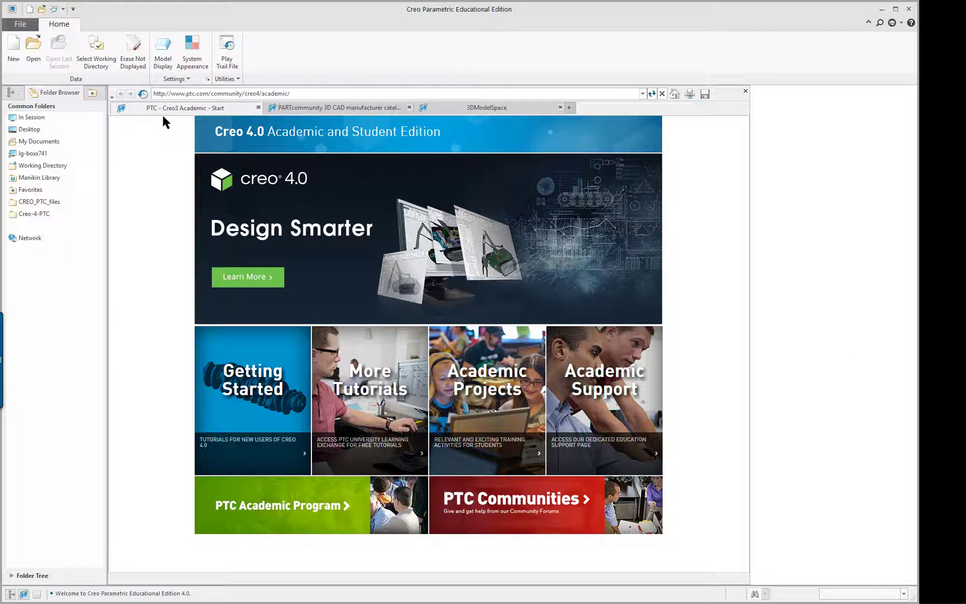
pyautogui.click(98, 63)
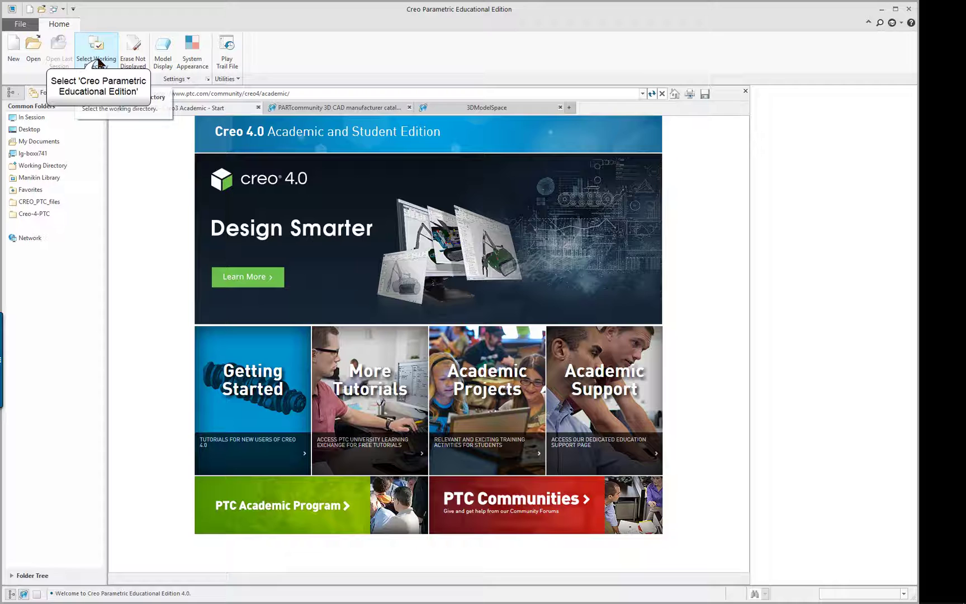
pyautogui.click(98, 62)
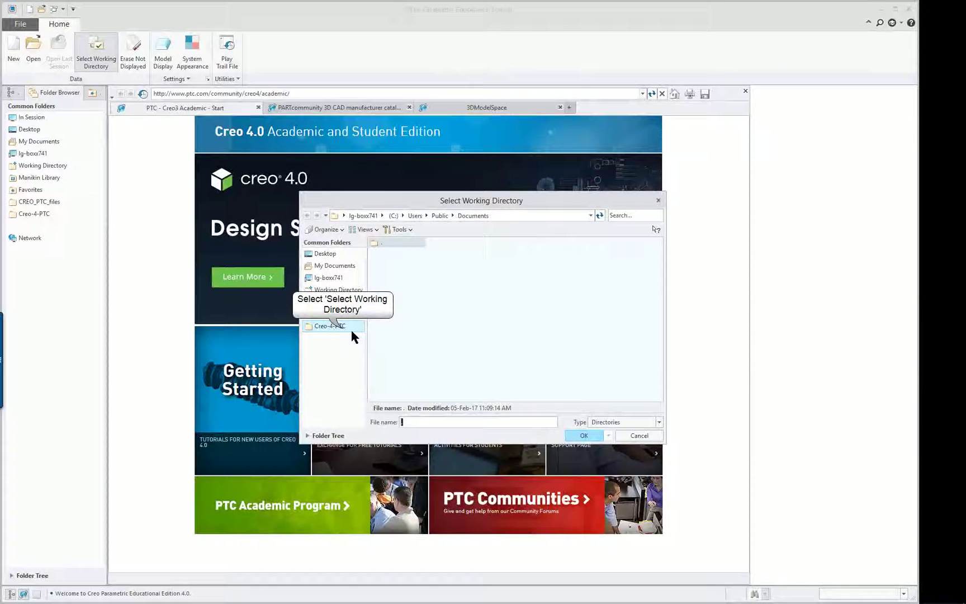
pyautogui.click(338, 327)
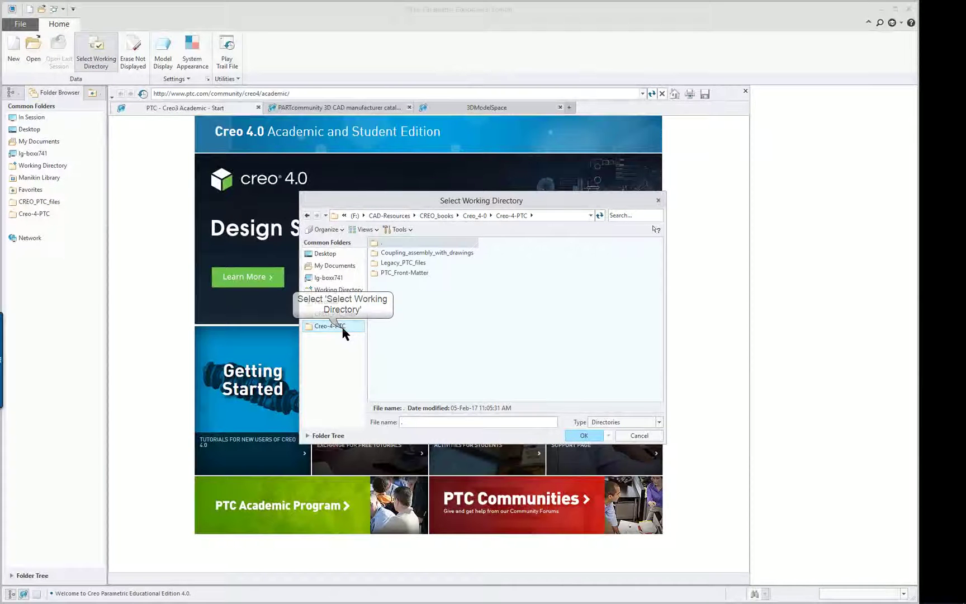
pyautogui.click(579, 437)
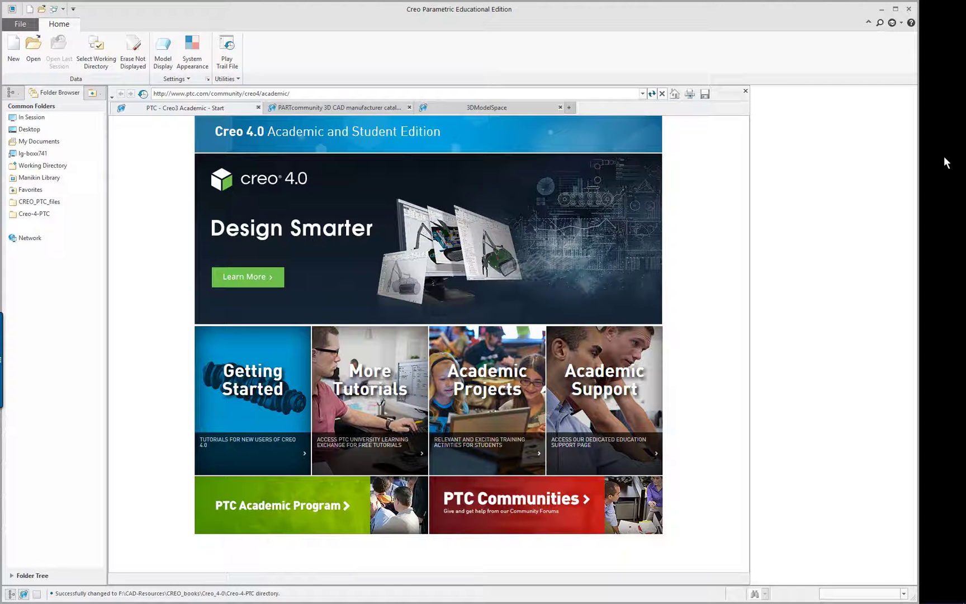
pyautogui.doubleClick(668, 11)
pyautogui.click(945, 7)
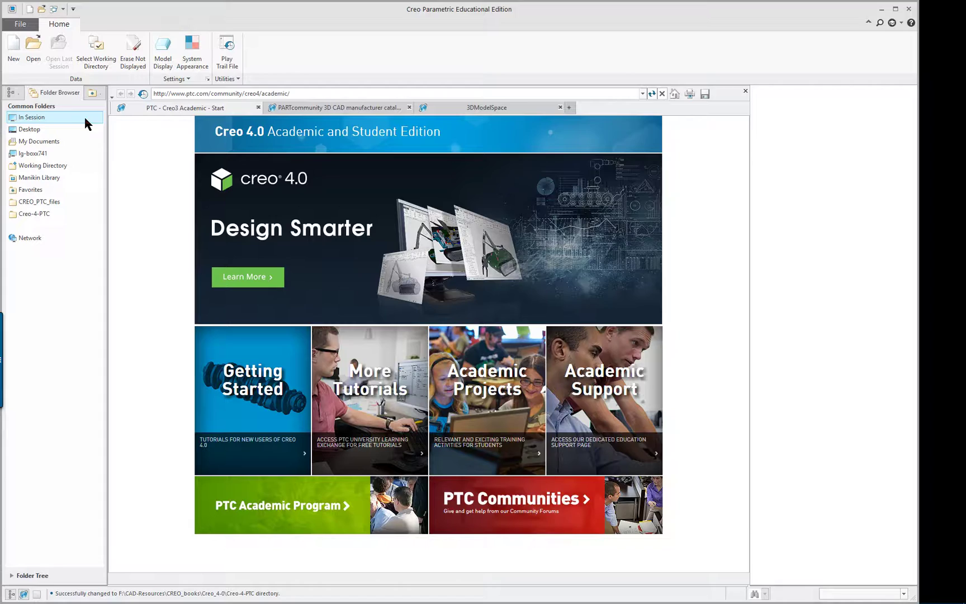
pyautogui.hotkey('alt', 'Tab')
pyautogui.scroll(-12, 576, 277)
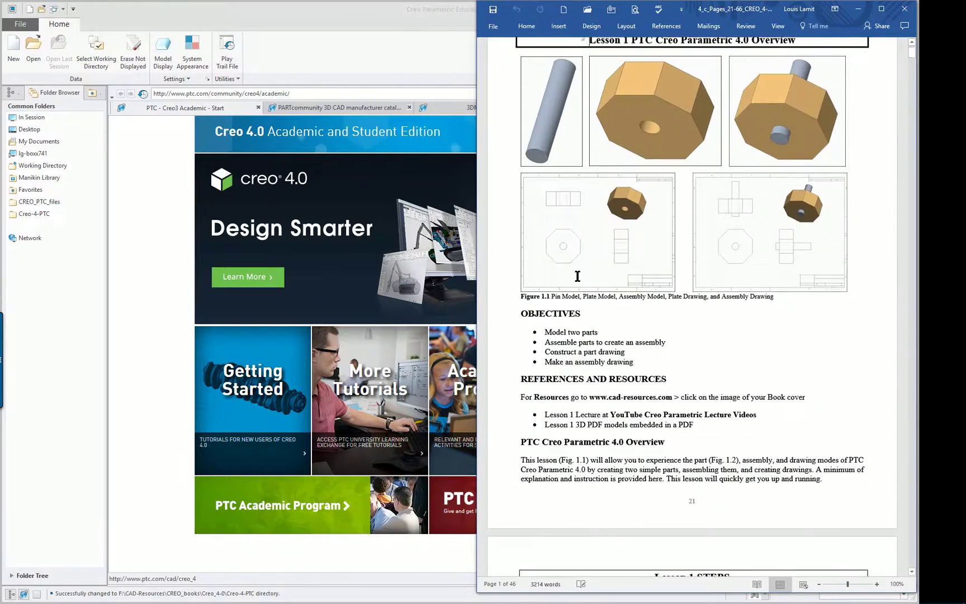
pyautogui.scroll(-2, 572, 274)
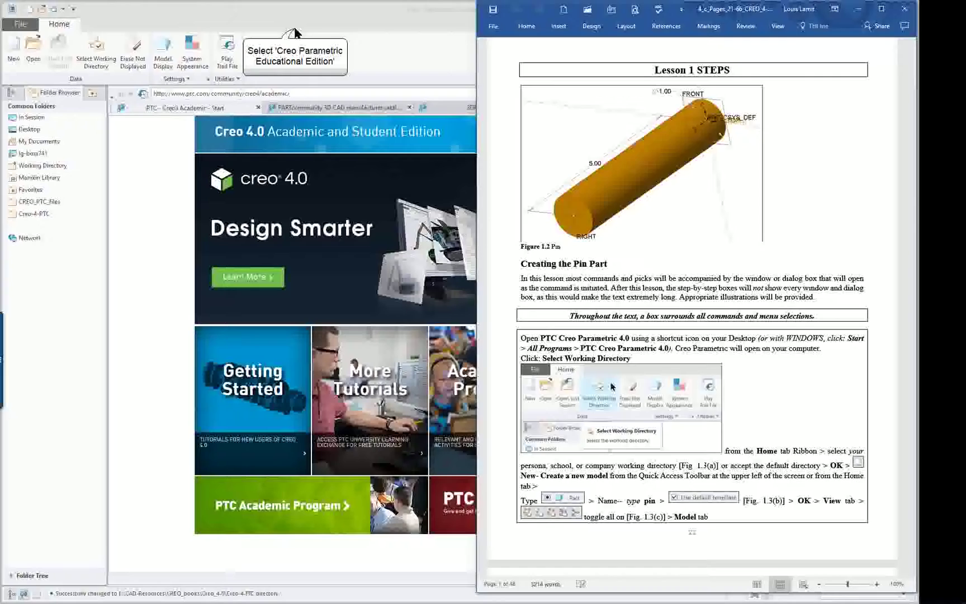
pyautogui.click(280, 36)
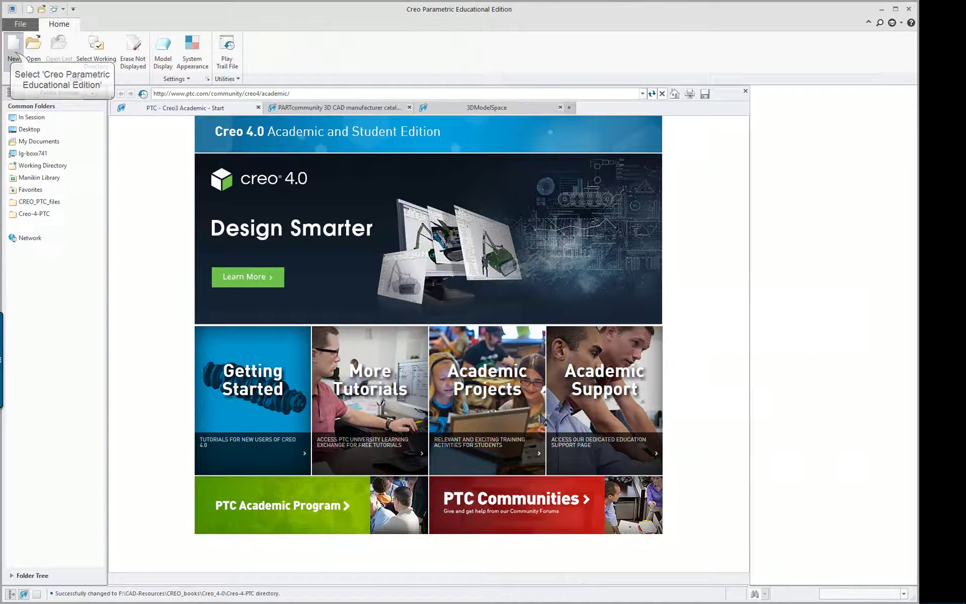
# Step: Create a new solid part named 'pin' from the default template
pyautogui.click(14, 50)
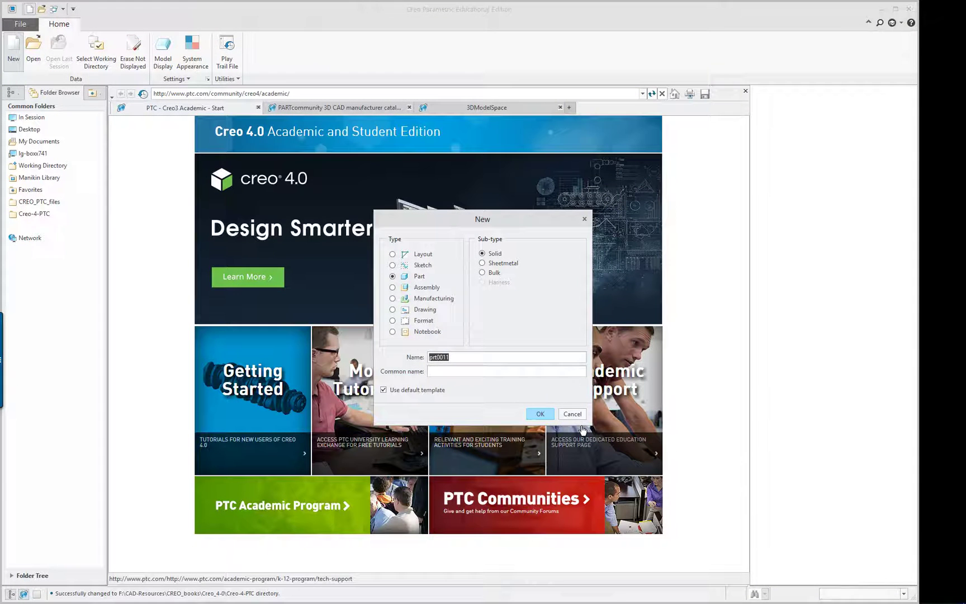
pyautogui.write('pin-')
pyautogui.click(548, 415)
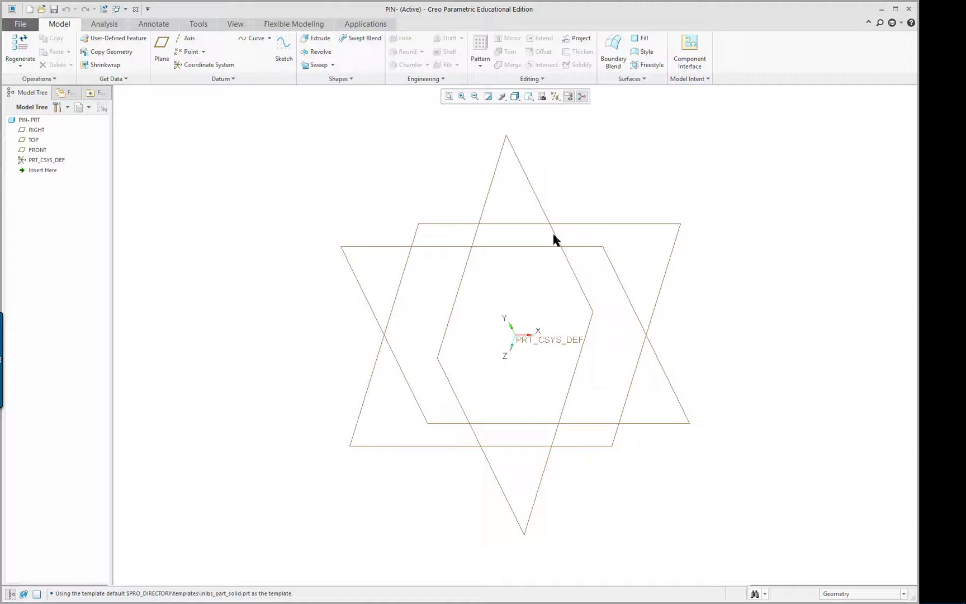
# Step: Turn on name tag display for datum planes and datum points
pyautogui.click(236, 24)
pyautogui.click(498, 62)
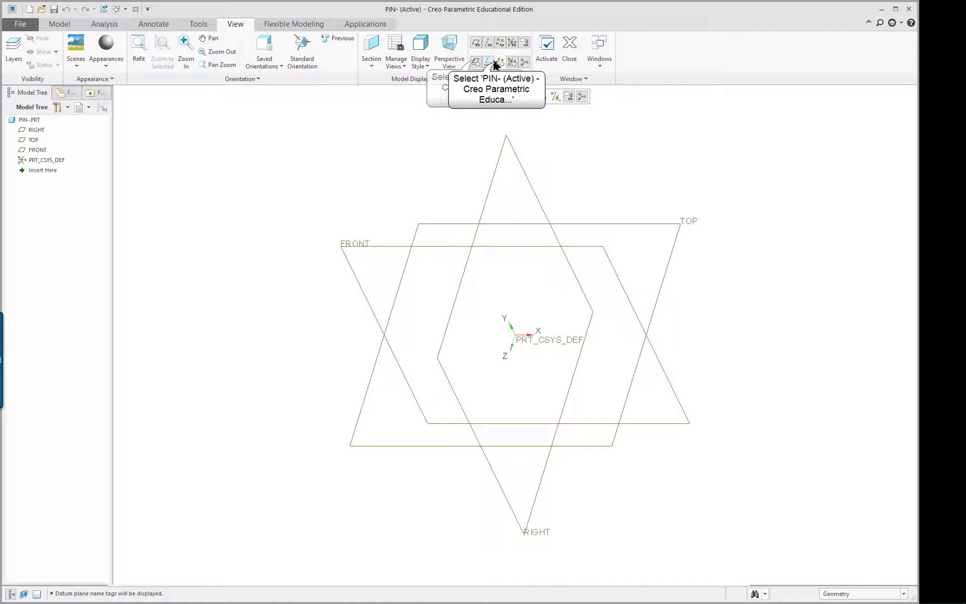
pyautogui.click(499, 62)
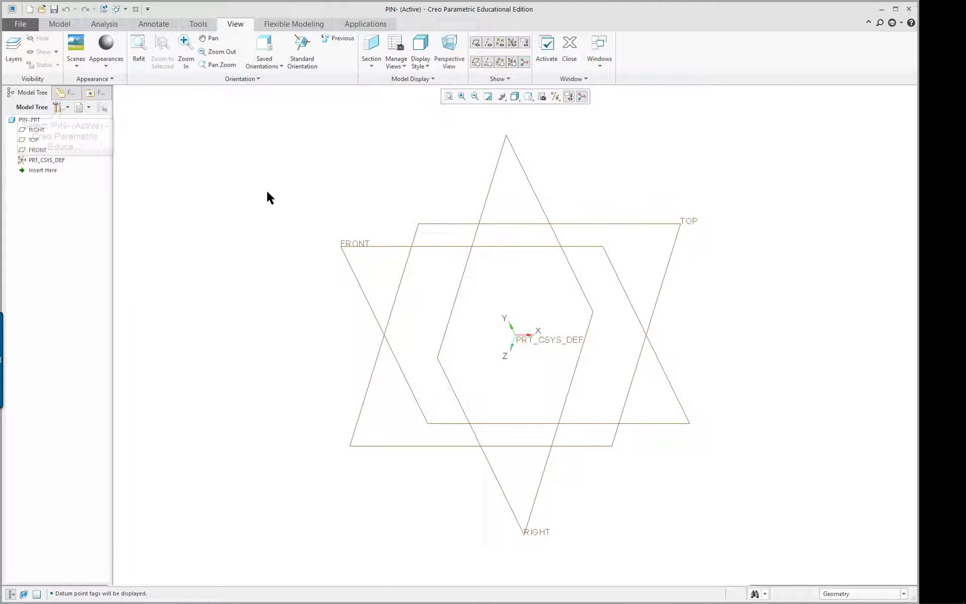
# Step: Set tree filters to show placement folders, annotations, suppressed objects, copied references and auto rounds
pyautogui.click(66, 107)
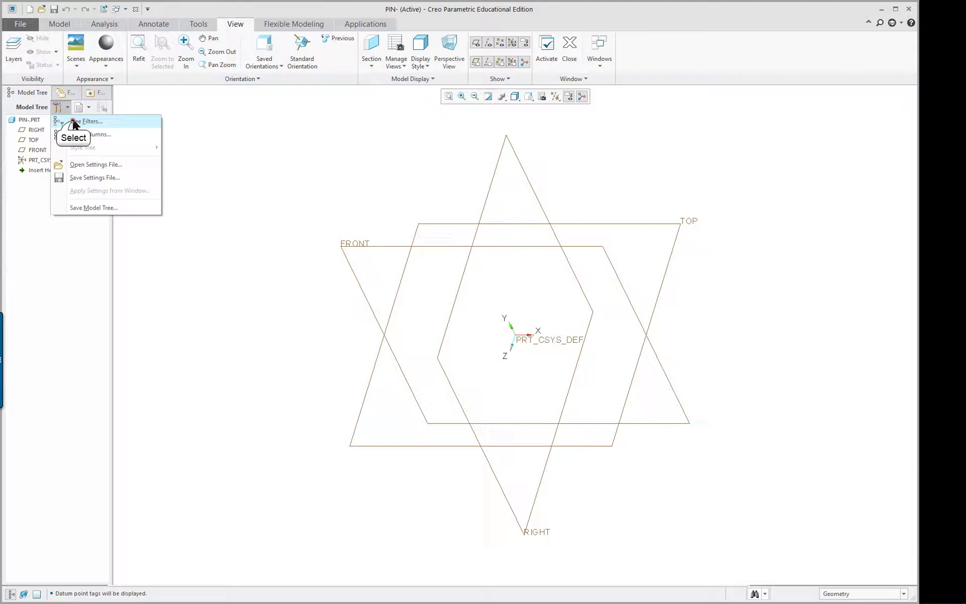
pyautogui.click(73, 119)
pyautogui.click(333, 236)
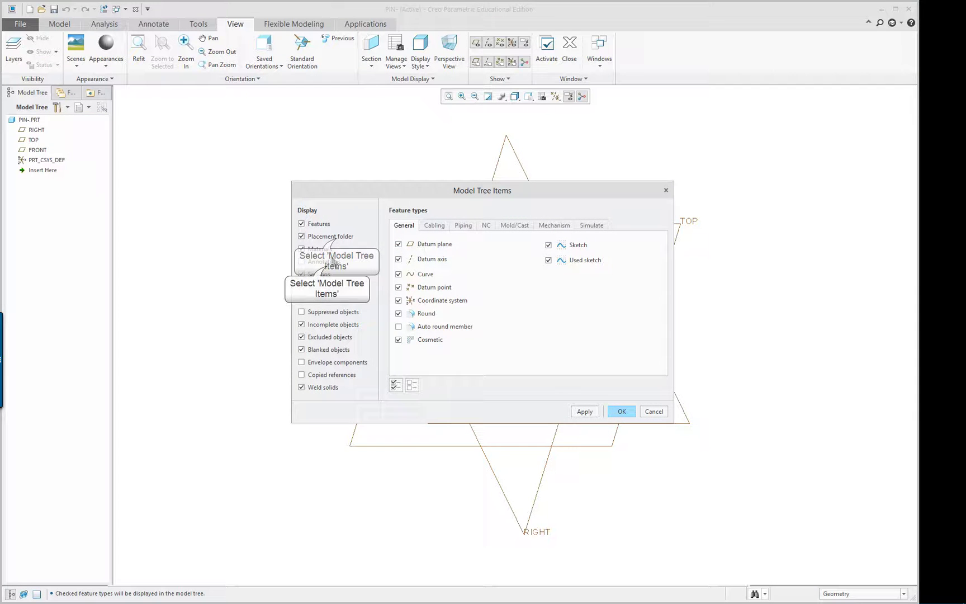
pyautogui.click(326, 263)
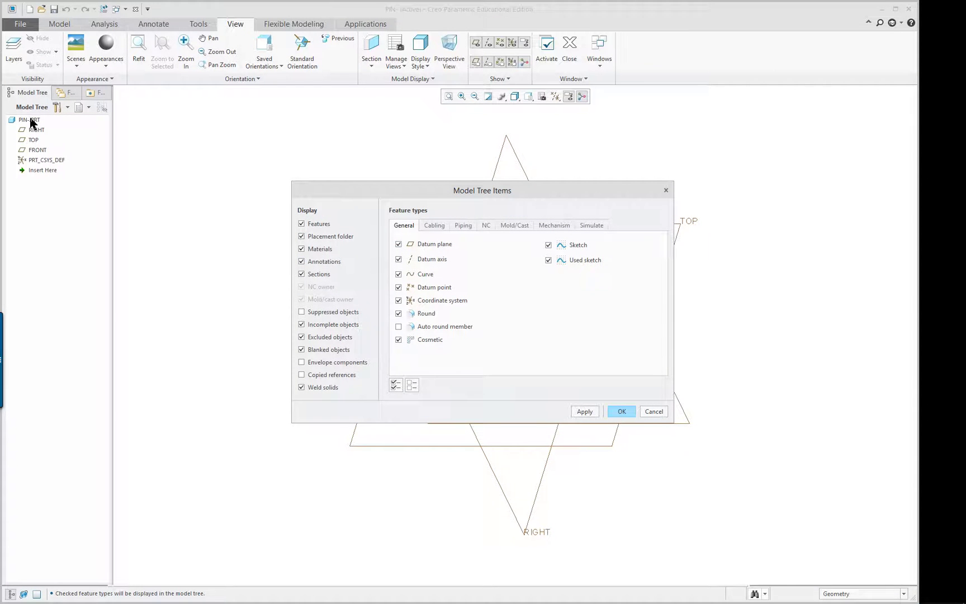
pyautogui.click(319, 312)
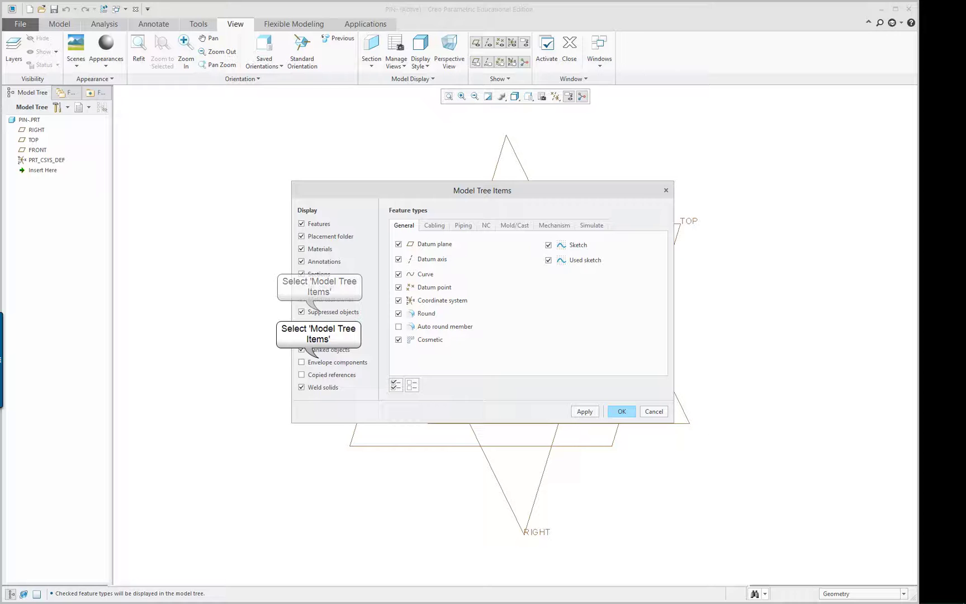
pyautogui.click(315, 374)
pyautogui.click(414, 327)
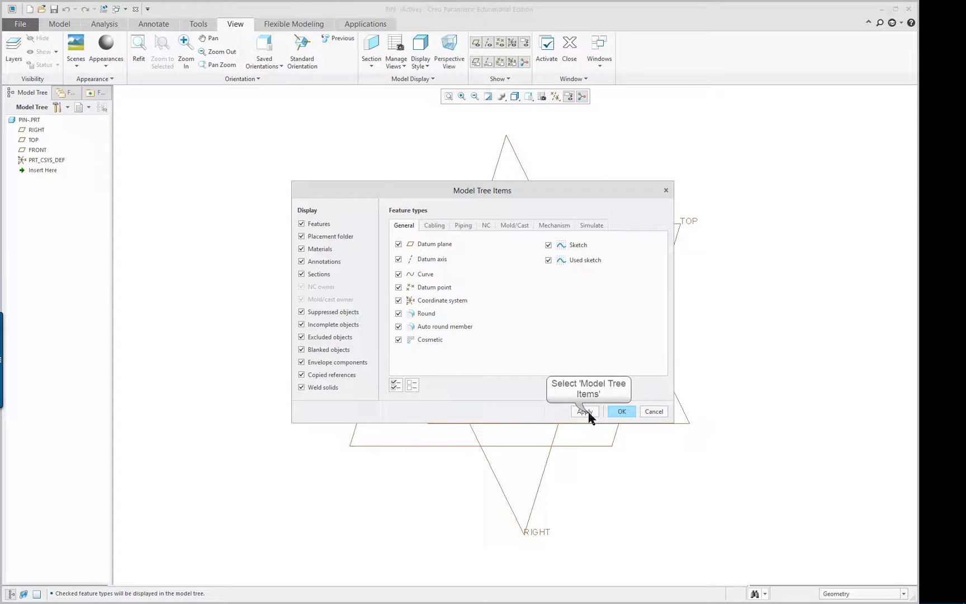
pyautogui.click(622, 411)
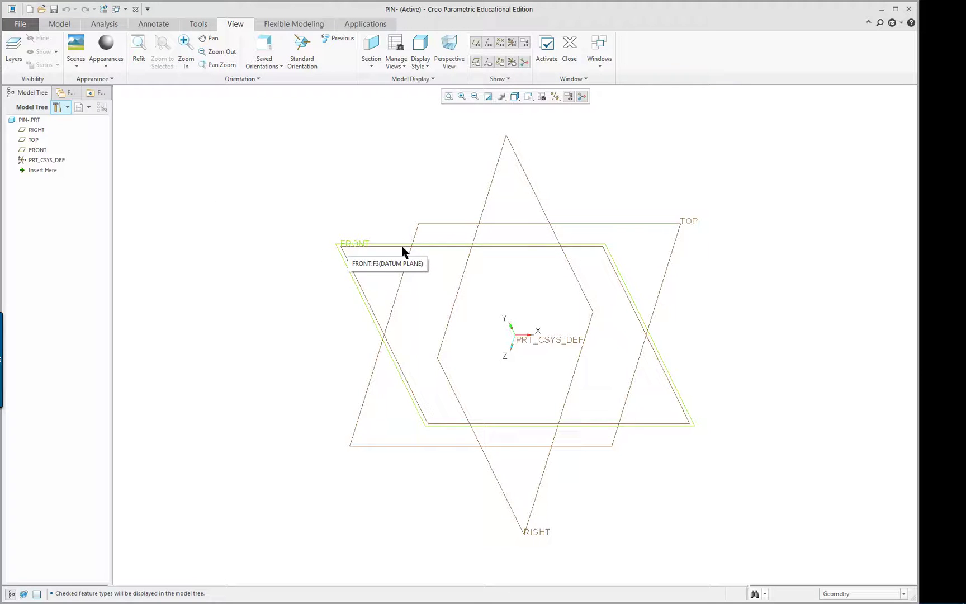
# Step: Start an extrusion sketched on the FRONT datum plane, viewed flat-on
pyautogui.click(364, 246)
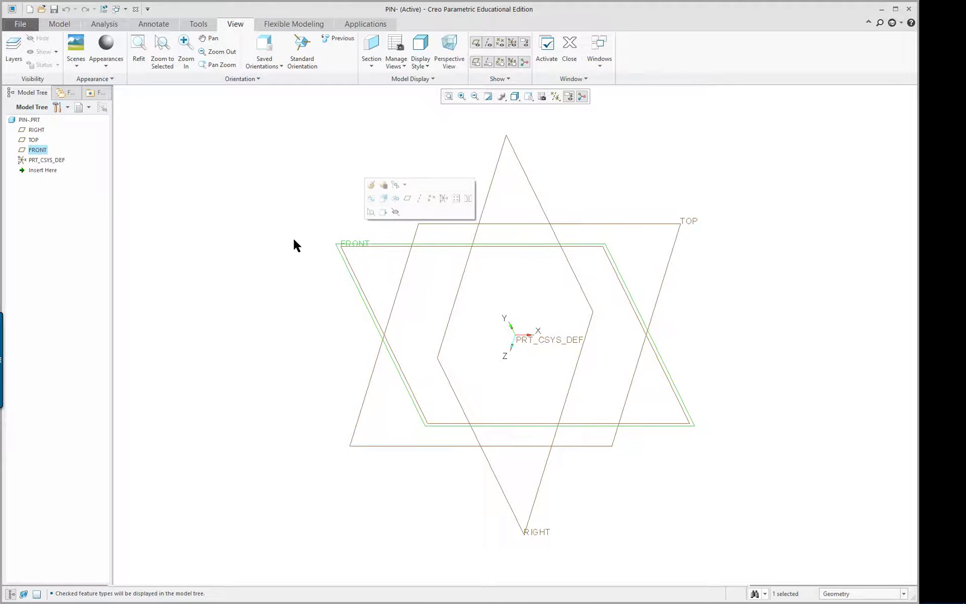
pyautogui.click(363, 247)
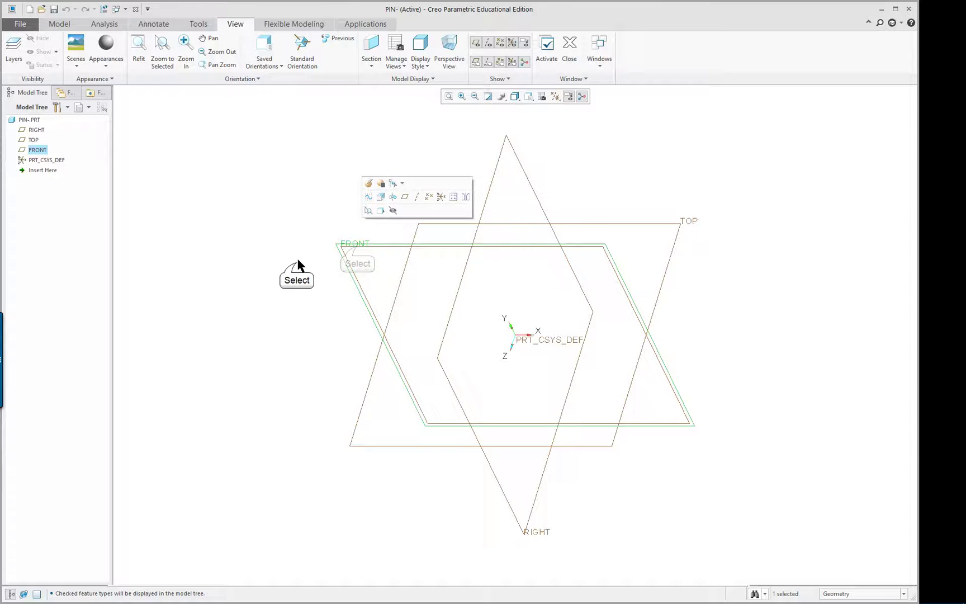
pyautogui.rightClick(242, 220)
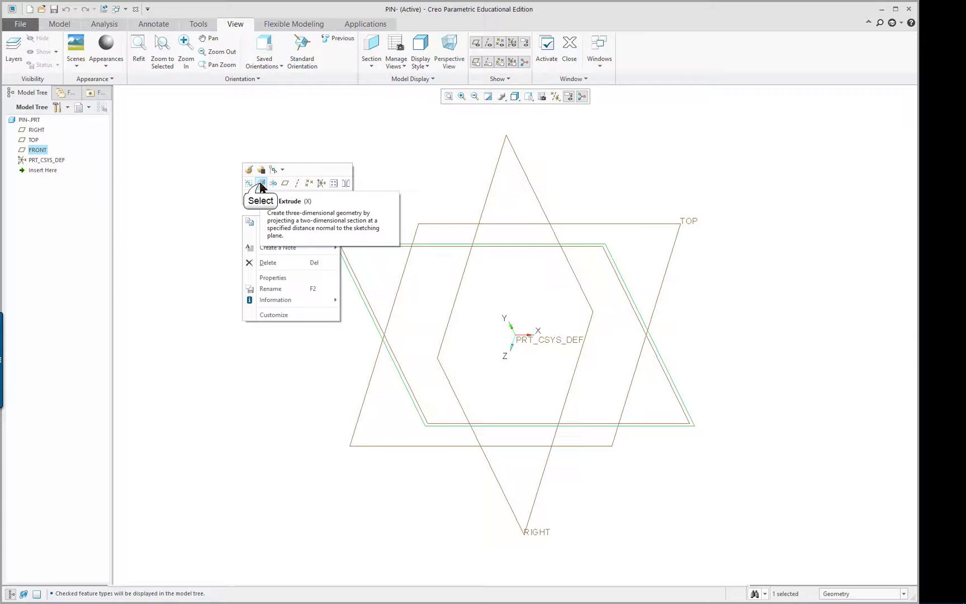
pyautogui.click(261, 184)
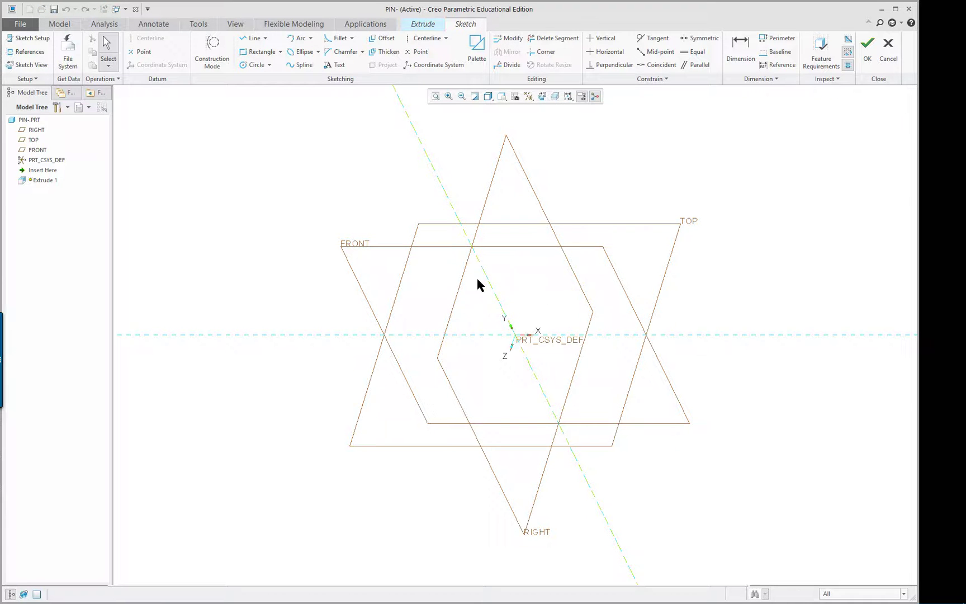
pyautogui.click(541, 97)
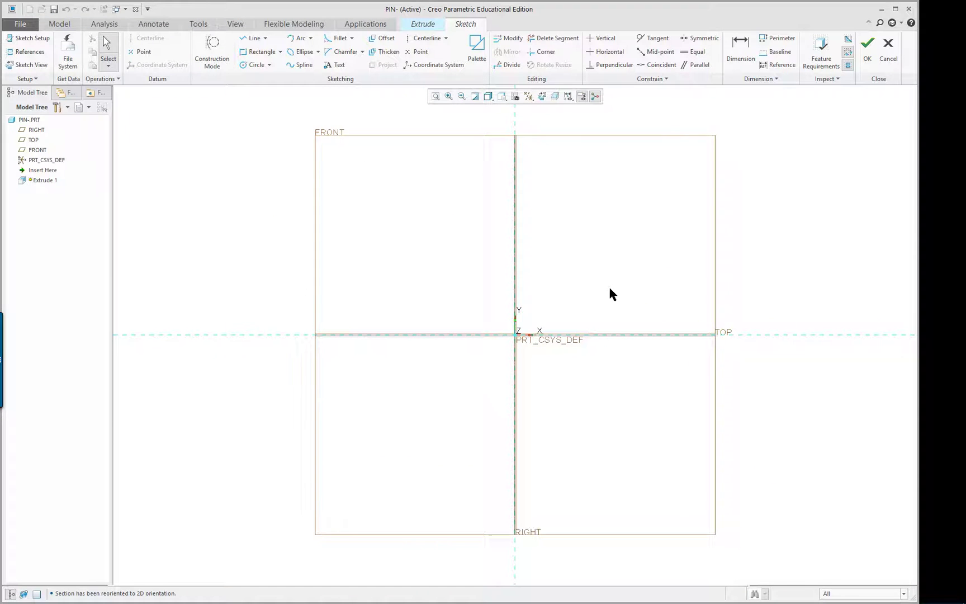
# Step: Sketch a circle centred on the sketch origin
pyautogui.rightClick(597, 251)
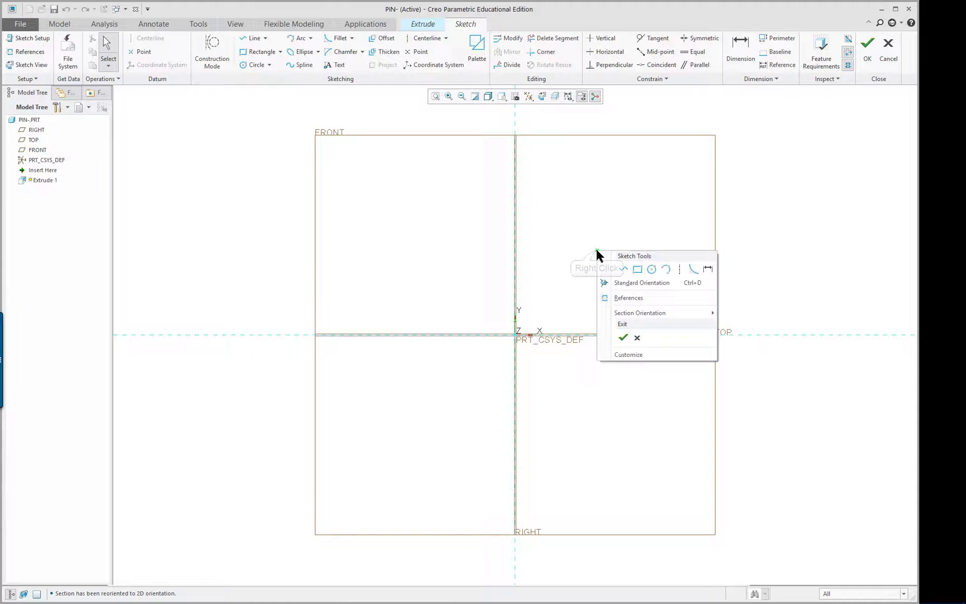
pyautogui.click(647, 268)
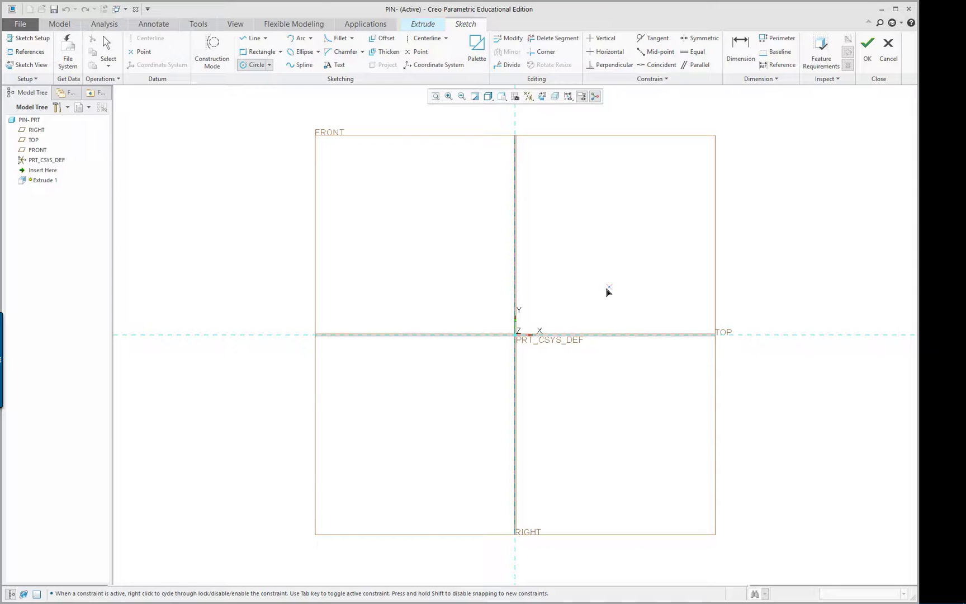
pyautogui.click(514, 336)
pyautogui.click(551, 306)
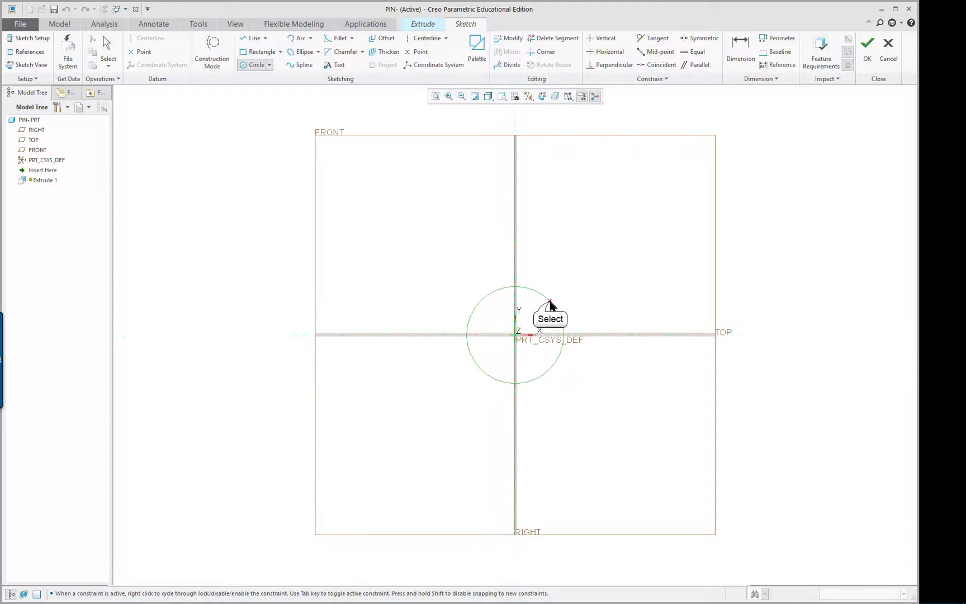
pyautogui.middleClick(594, 275)
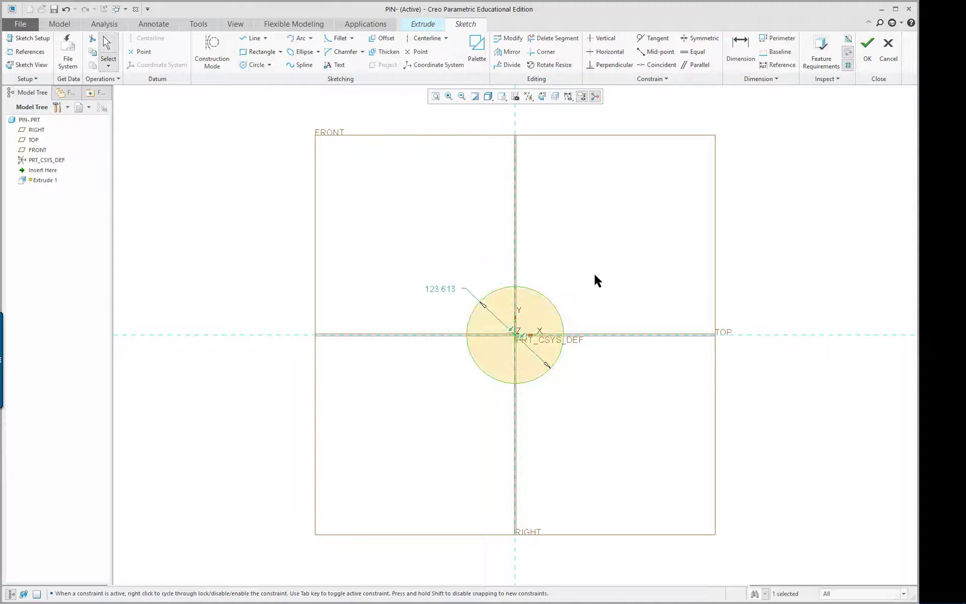
# Step: Change the circle's diameter to 1 and return to standard orientation
pyautogui.doubleClick(436, 289)
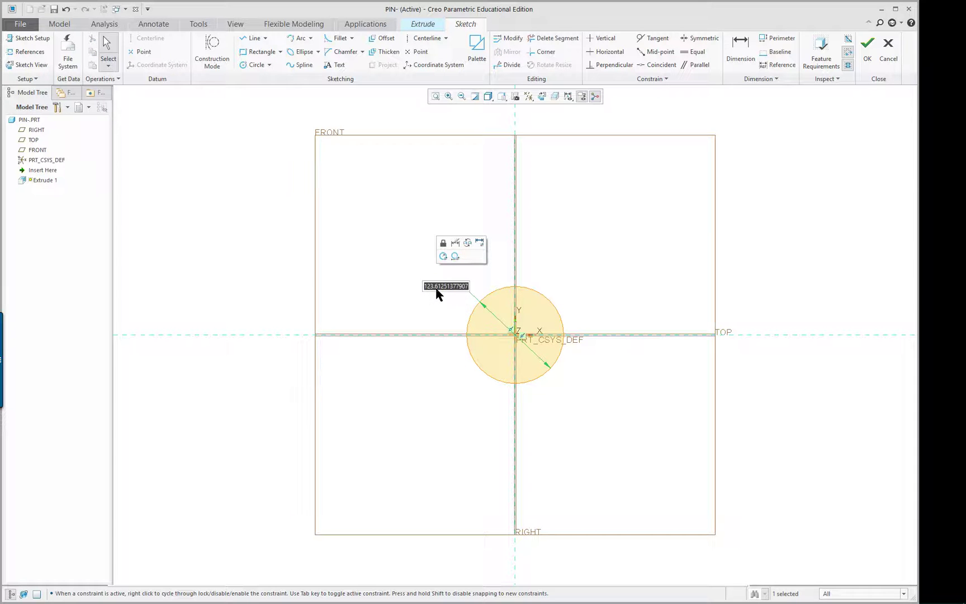
pyautogui.write('1')
pyautogui.press('Return')
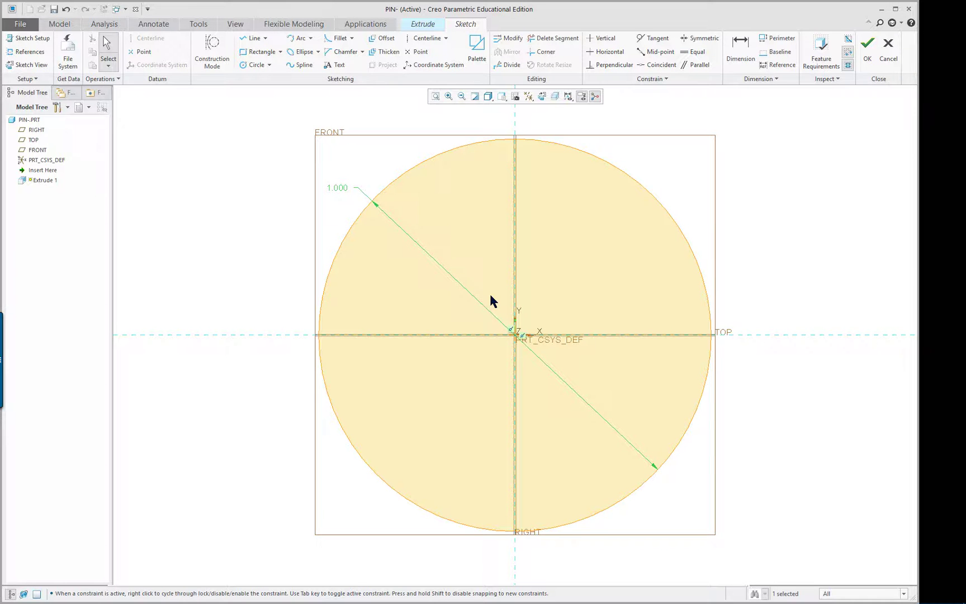
pyautogui.hotkey('ctrl', 'd')
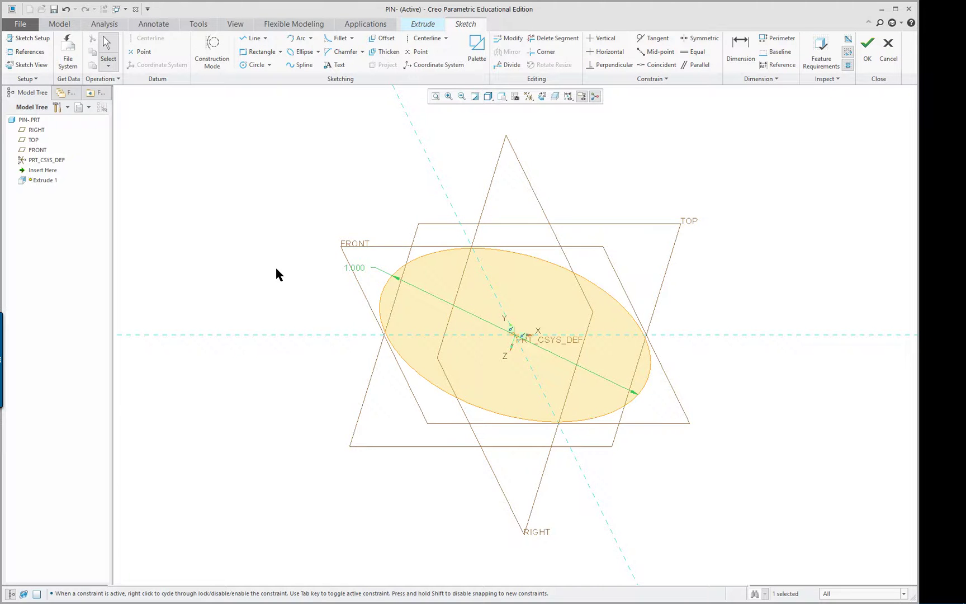
pyautogui.moveTo(276, 269)
pyautogui.mouseDown(button='middle')
pyautogui.moveTo(322, 203)
pyautogui.moveTo(291, 241)
pyautogui.moveTo(311, 251)
pyautogui.moveTo(250, 235)
pyautogui.mouseUp(button='middle')
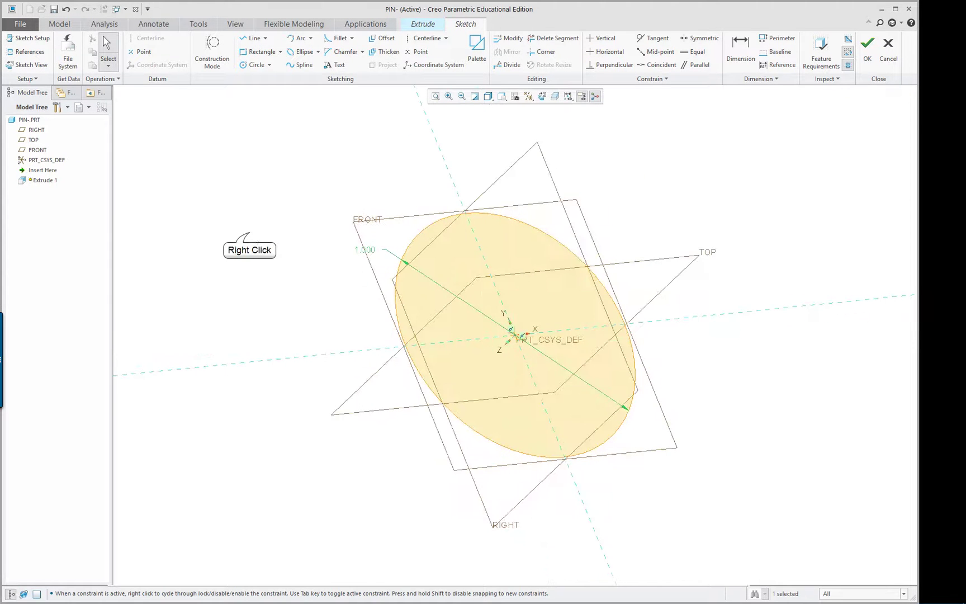
pyautogui.rightClick(249, 236)
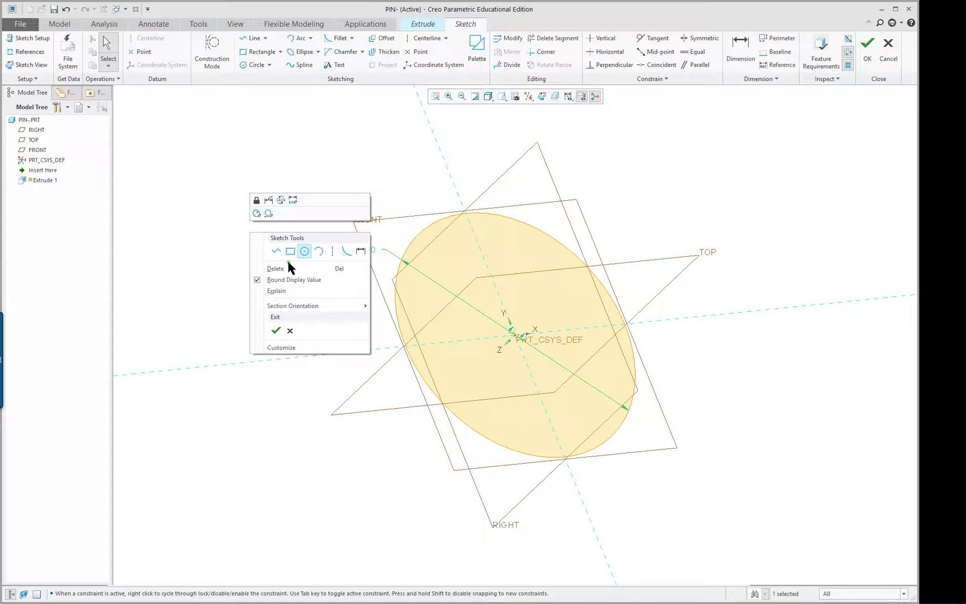
pyautogui.click(294, 307)
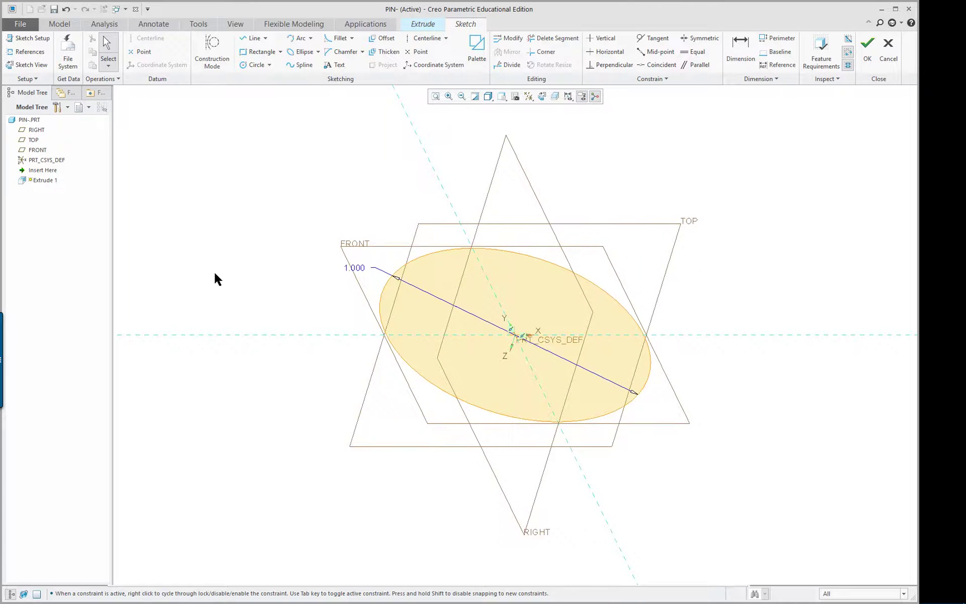
pyautogui.scroll(-3, 514, 340)
pyautogui.rightClick(517, 338)
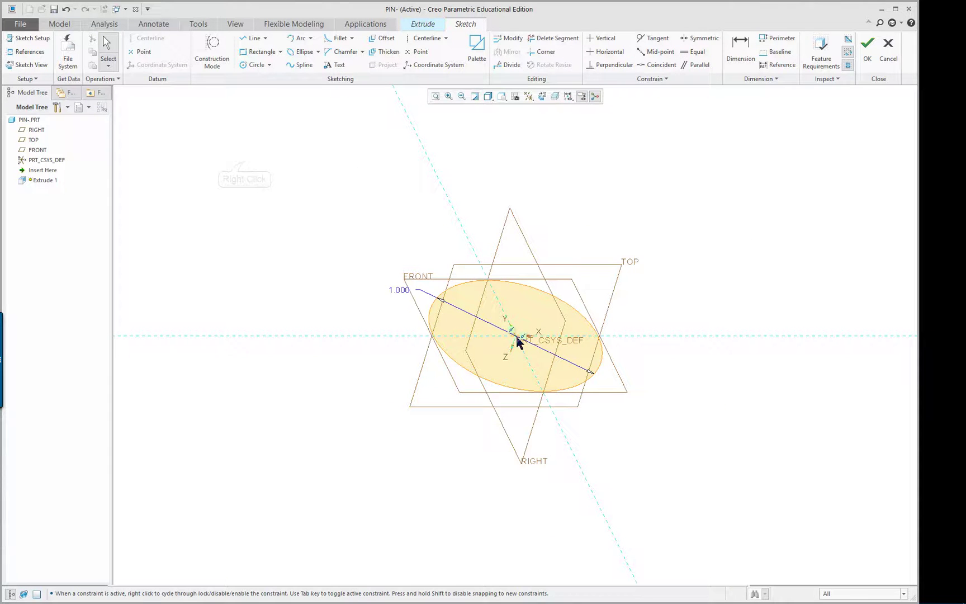
pyautogui.rightClick(242, 158)
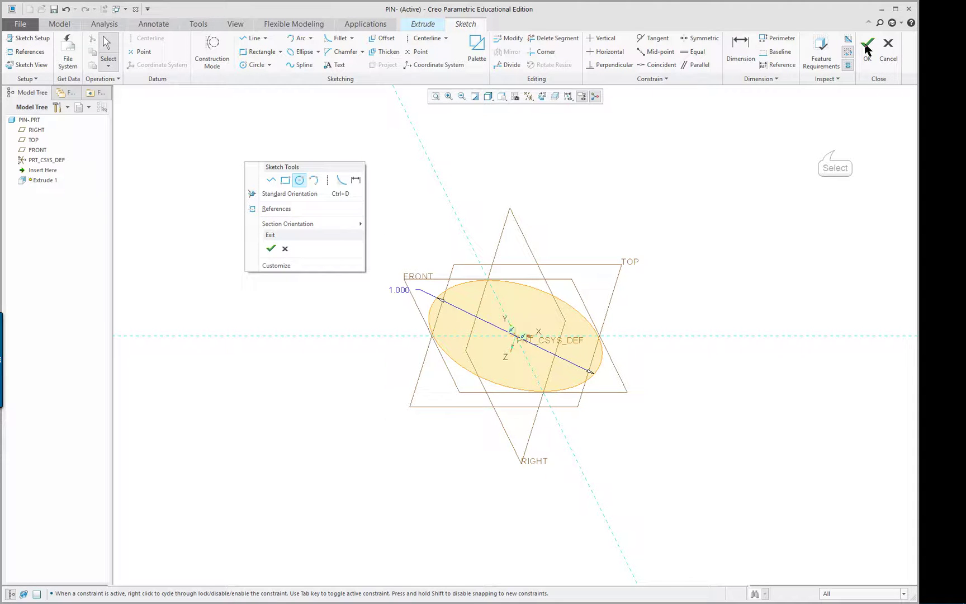
pyautogui.press('Escape')
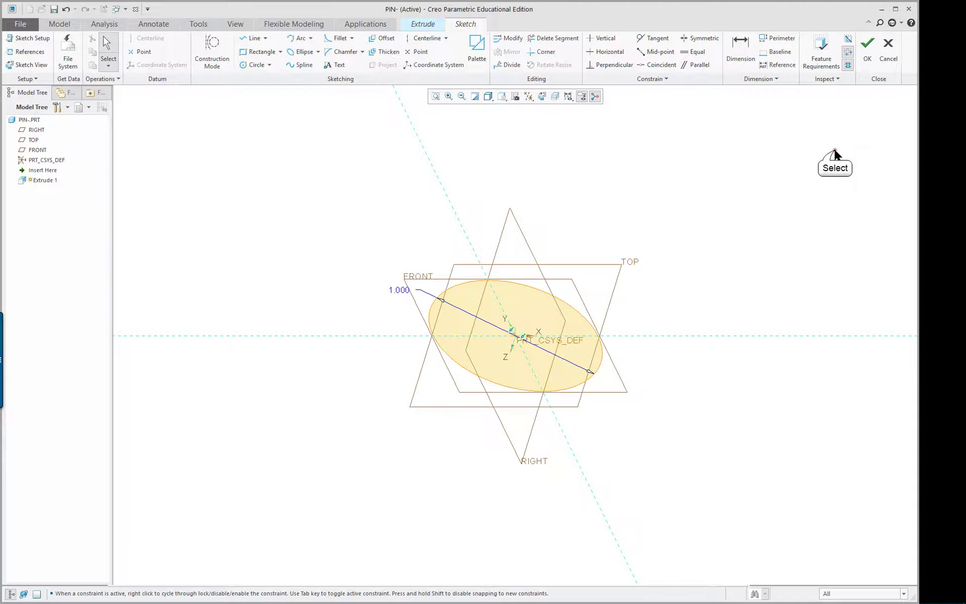
# Step: Exit the sketch, change the extrusion depth from 216.506 to 5, and complete Extrude 1
pyautogui.click(868, 45)
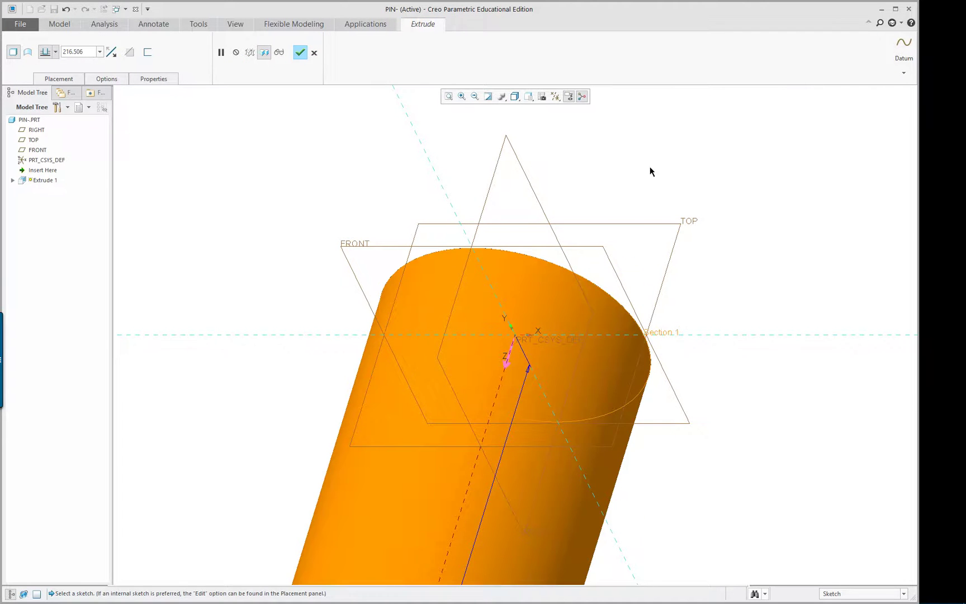
pyautogui.scroll(3, 361, 233)
pyautogui.moveTo(361, 232); pyautogui.dragTo(363, 237, button='middle')
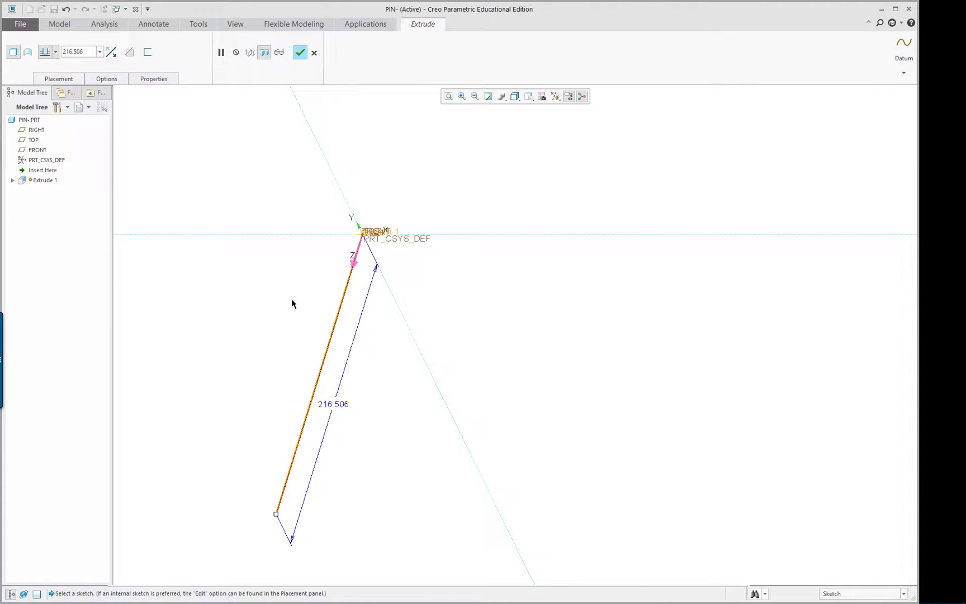
pyautogui.scroll(-2, 308, 349)
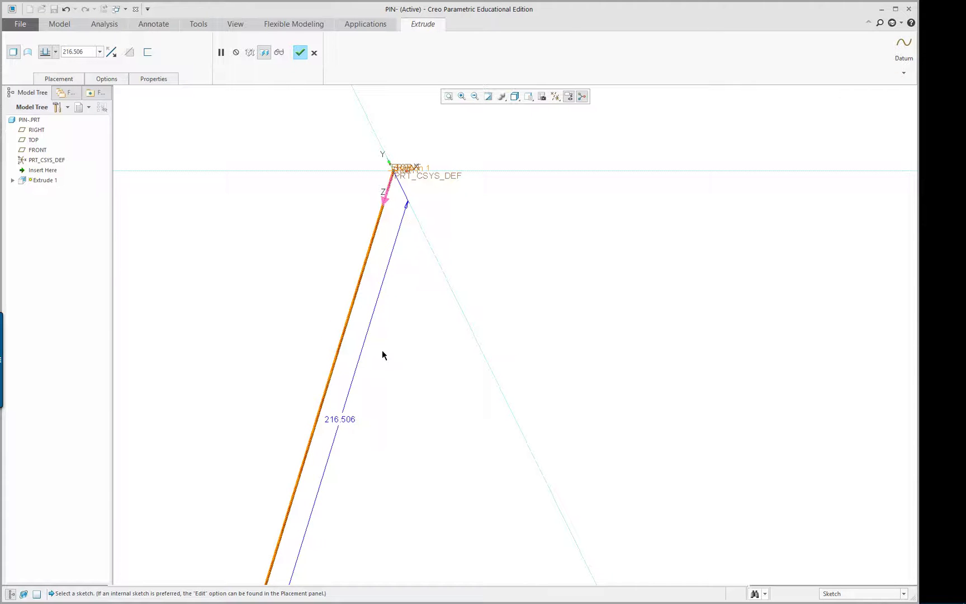
pyautogui.doubleClick(340, 418)
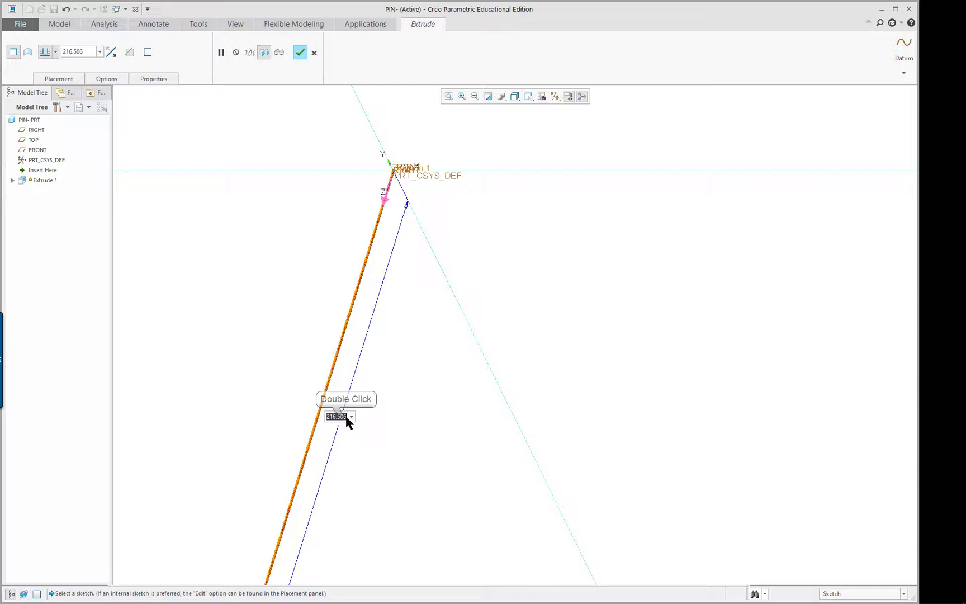
pyautogui.write('5')
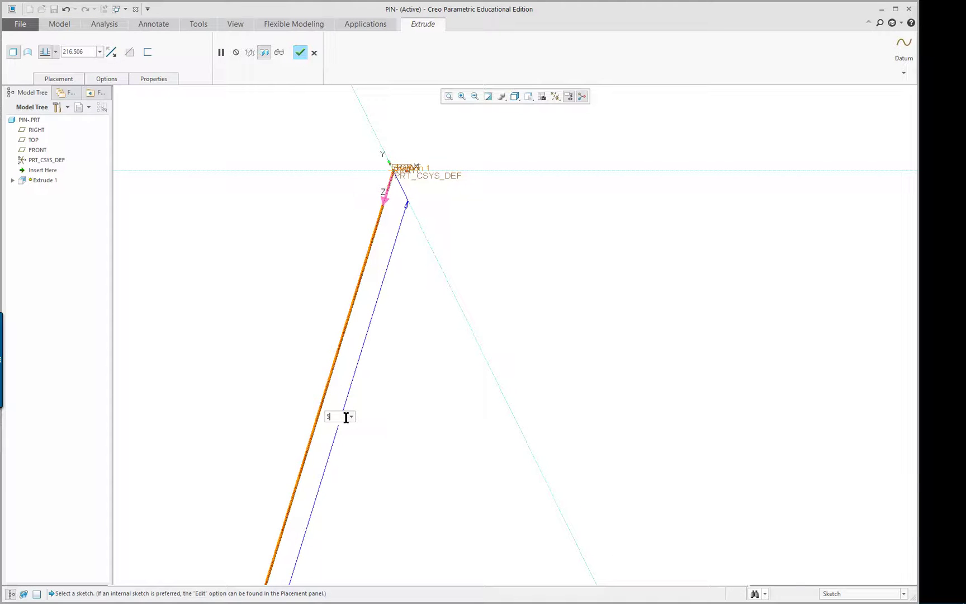
pyautogui.press('Return')
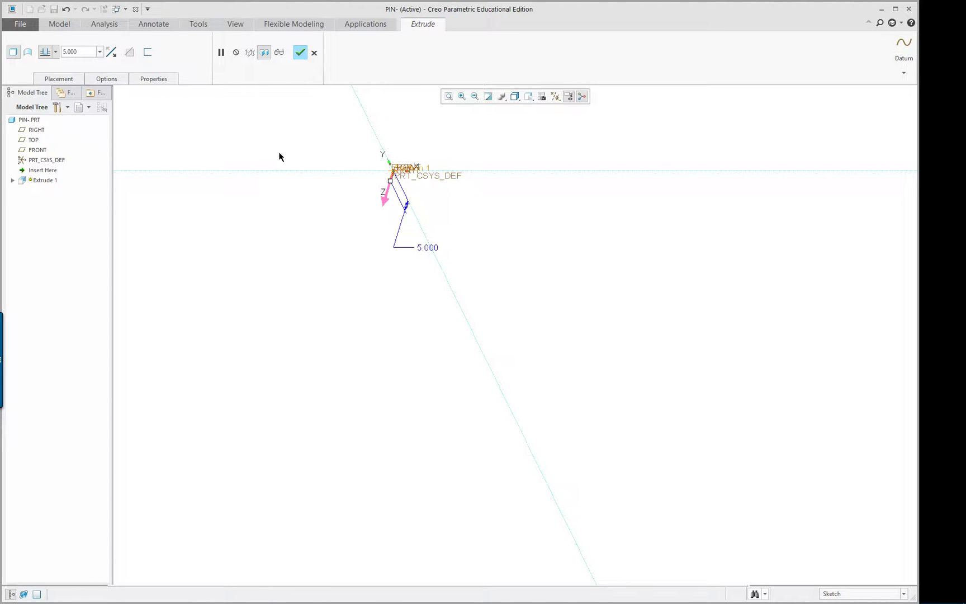
pyautogui.click(448, 97)
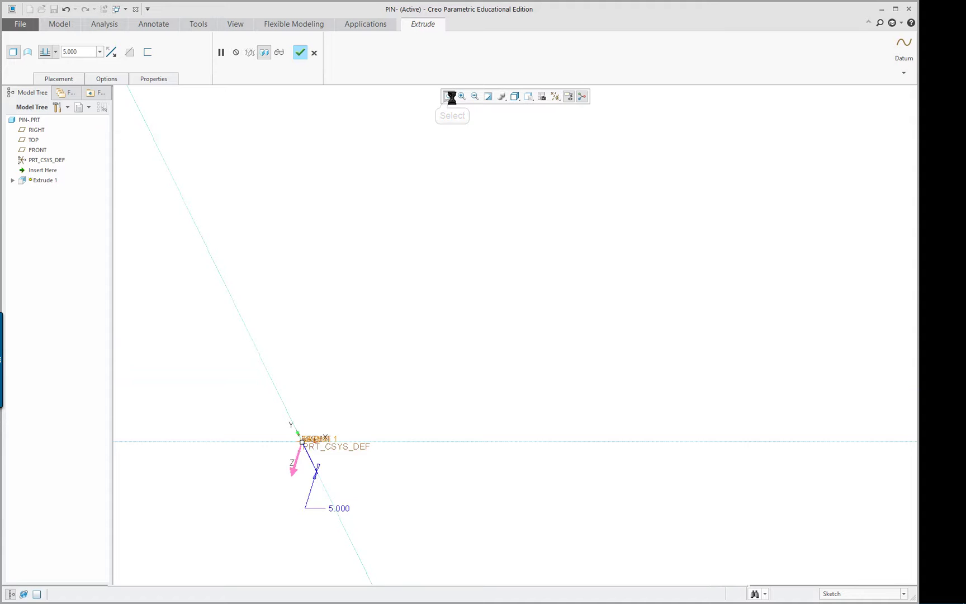
pyautogui.moveTo(563, 338); pyautogui.dragTo(452, 316, button='middle')
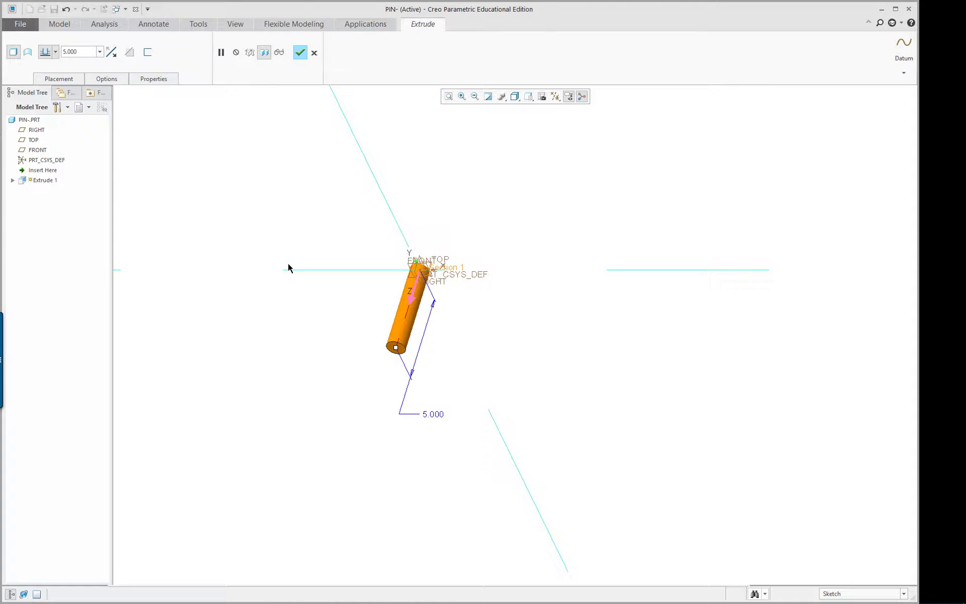
pyautogui.scroll(1, 289, 268)
pyautogui.doubleClick(78, 51)
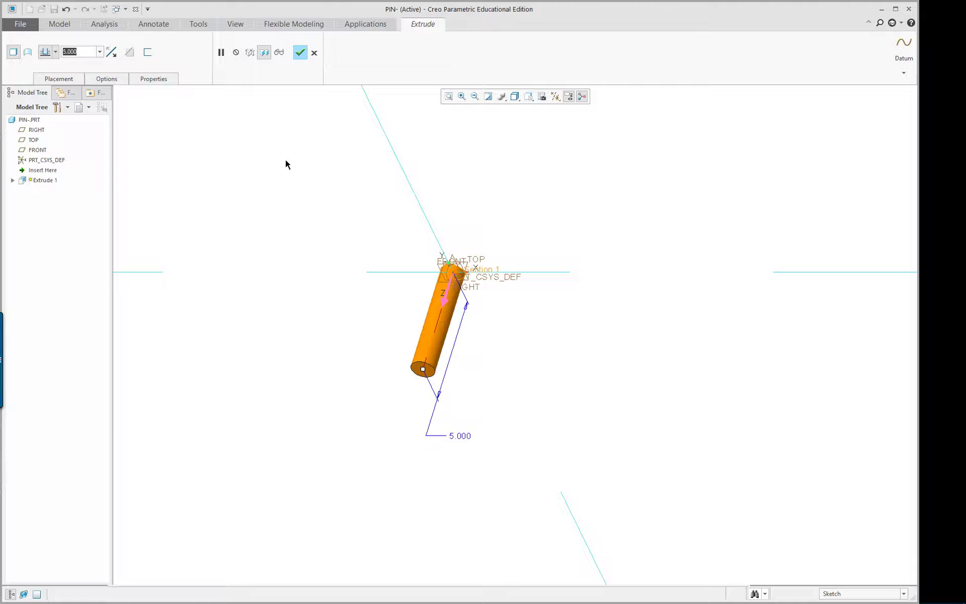
pyautogui.click(300, 52)
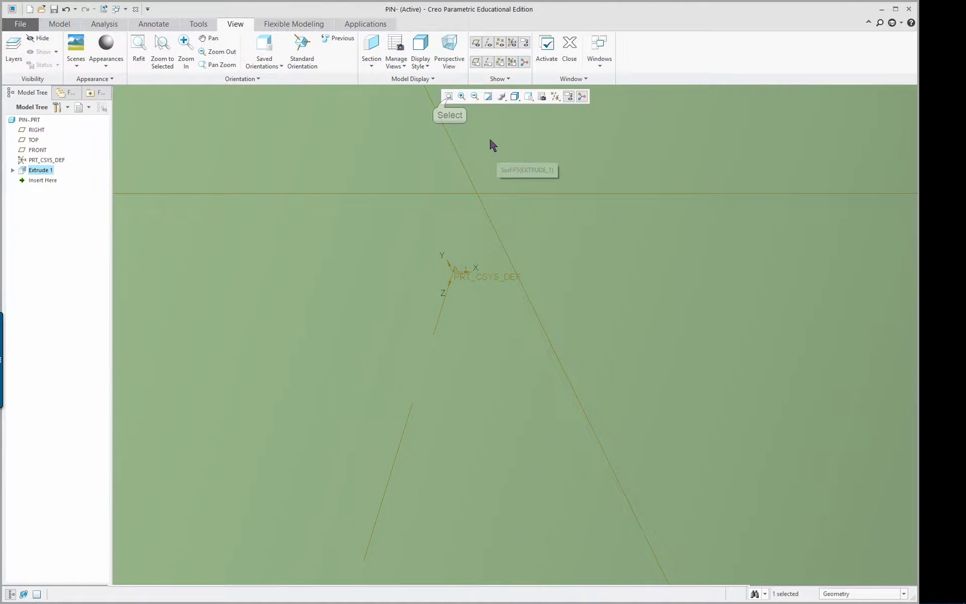
# Step: Round the cylinder's bottom circular edge with a 0.100 radius, replacing the default 0.060
pyautogui.click(448, 96)
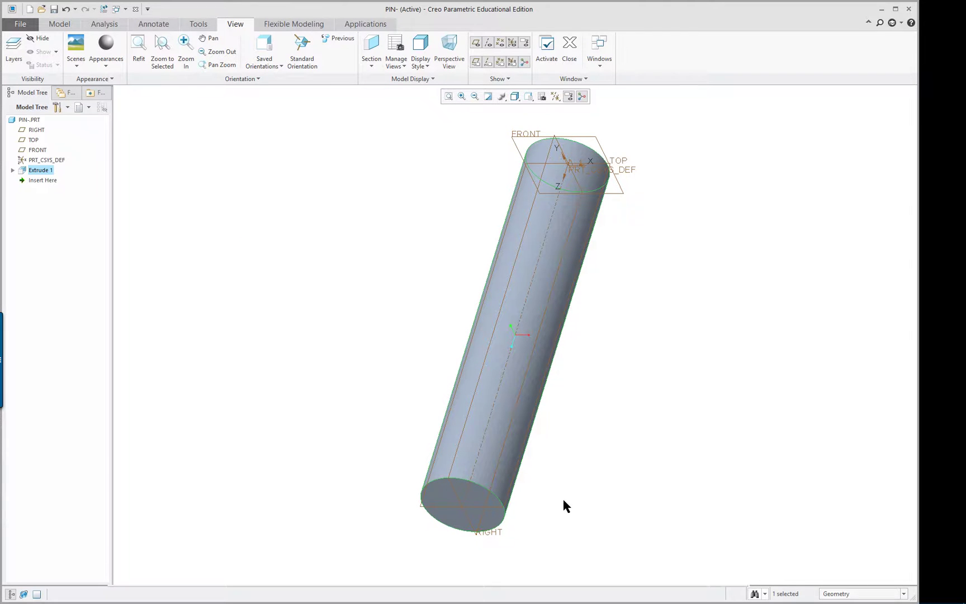
pyautogui.click(464, 484)
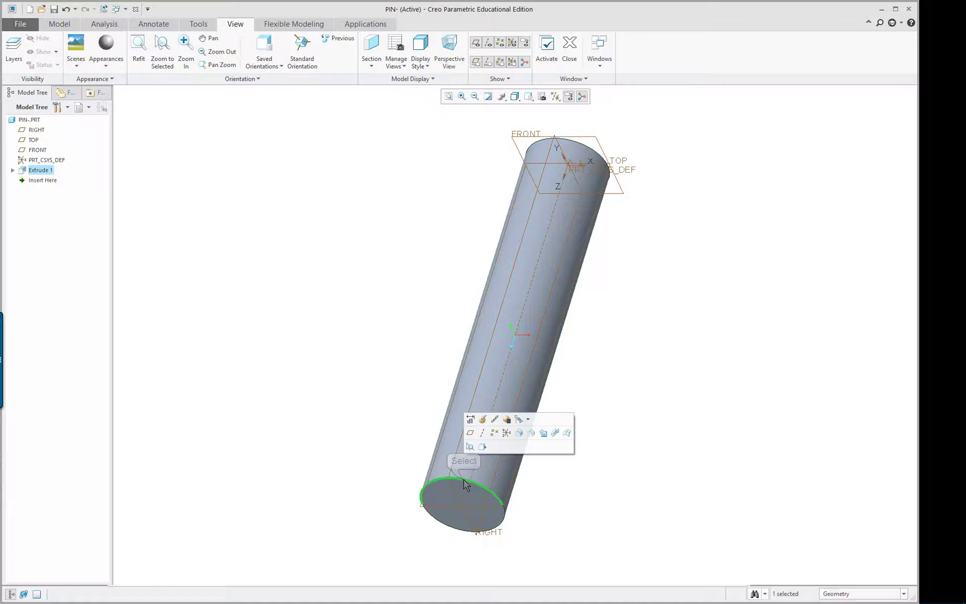
pyautogui.click(519, 432)
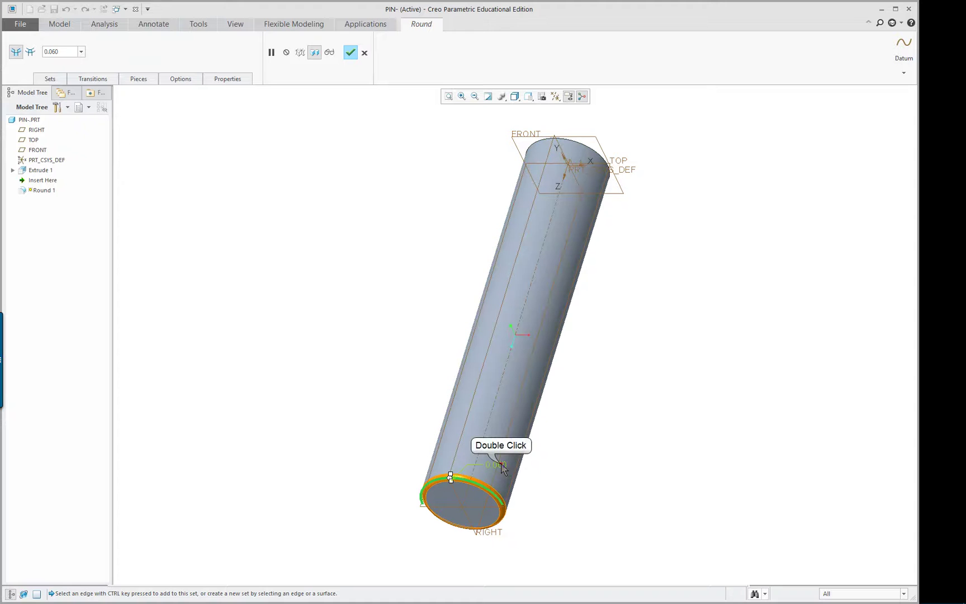
pyautogui.doubleClick(501, 466)
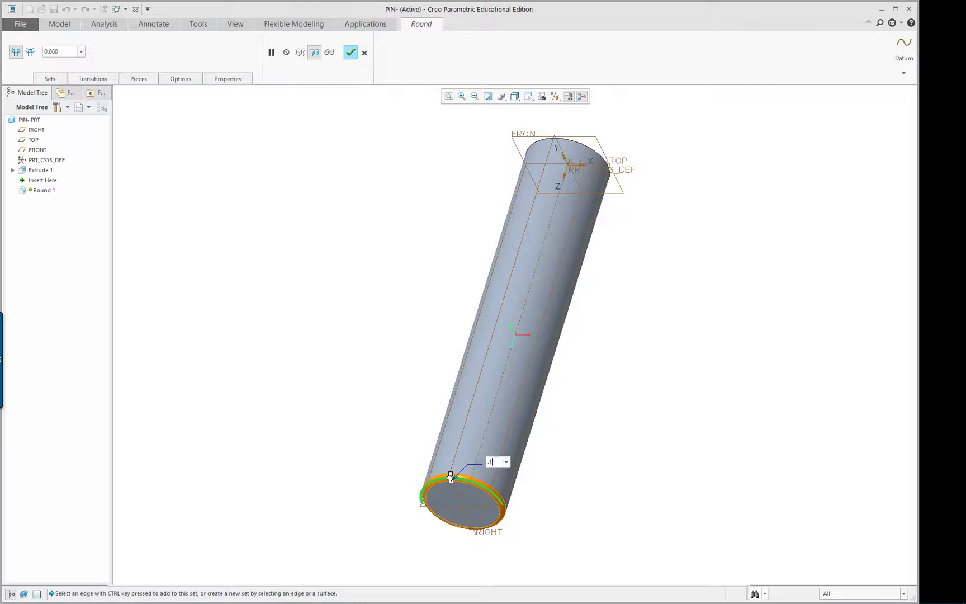
pyautogui.press('Return')
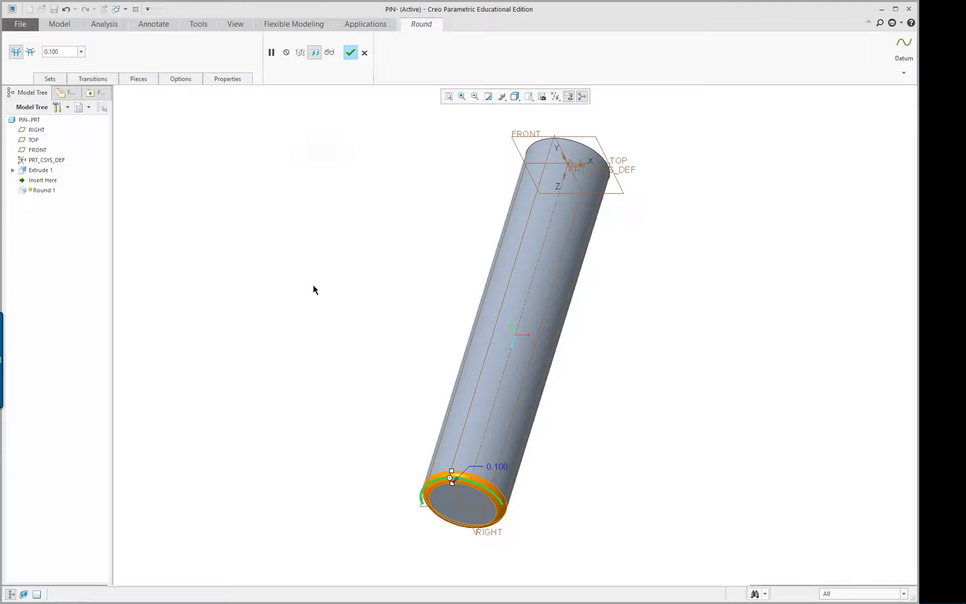
pyautogui.rightClick(319, 132)
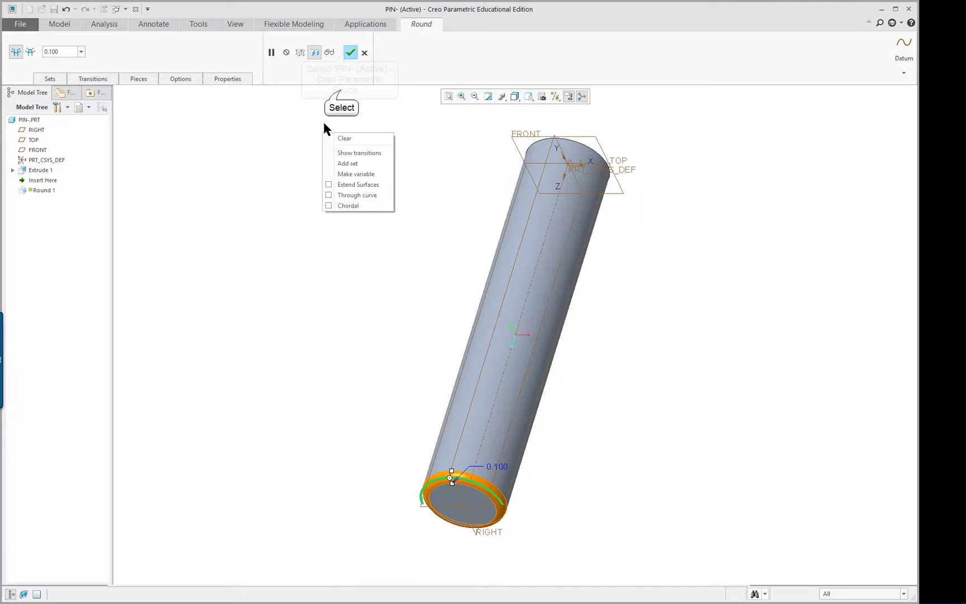
pyautogui.press('Escape')
# Step: Complete the round and chamfer the pin's top circular edge at 0.100 D x D
pyautogui.click(348, 54)
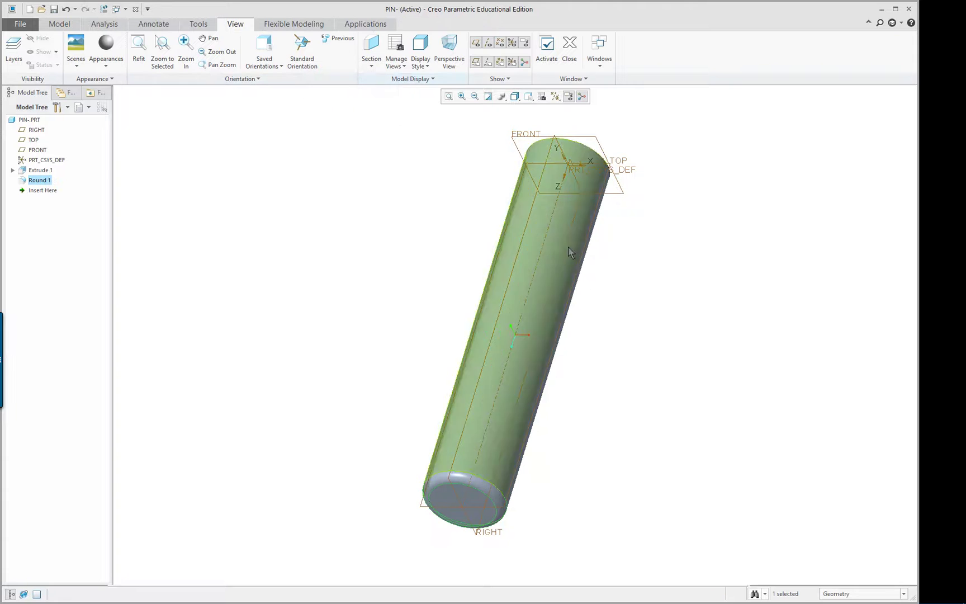
pyautogui.click(594, 156)
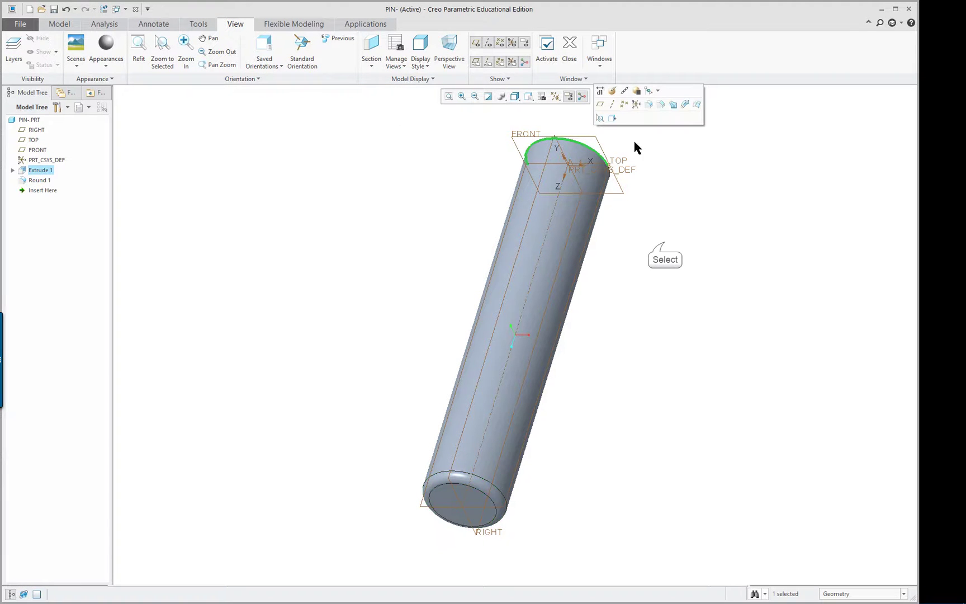
pyautogui.click(642, 240)
pyautogui.click(565, 247)
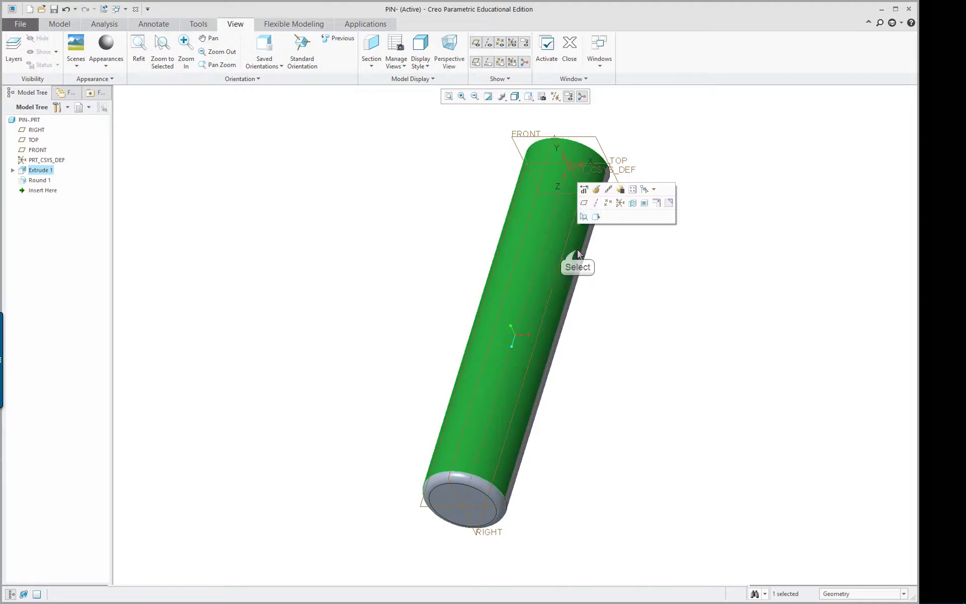
pyautogui.click(591, 152)
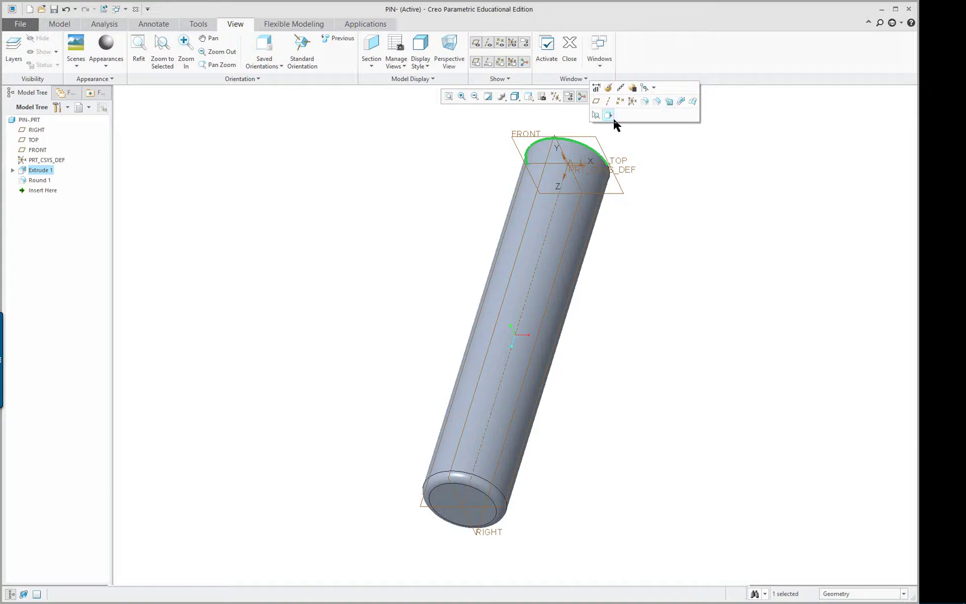
pyautogui.click(658, 102)
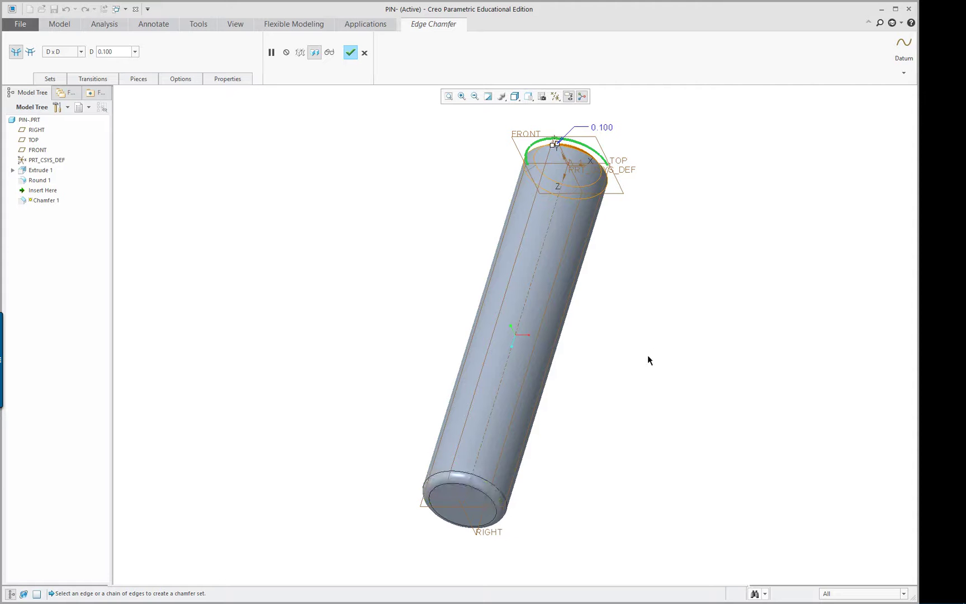
pyautogui.middleClick(410, 275)
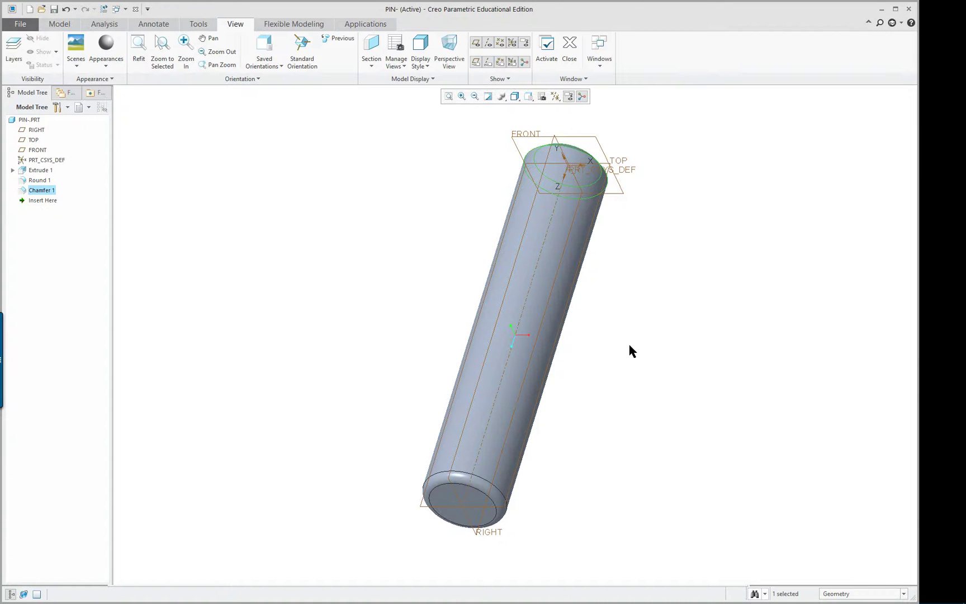
pyautogui.moveTo(629, 349)
pyautogui.mouseDown(button='middle')
pyautogui.moveTo(587, 387)
pyautogui.moveTo(556, 448)
pyautogui.moveTo(684, 392)
pyautogui.moveTo(690, 410)
pyautogui.mouseUp(button='middle')
# Step: Clear the chamfer selection and return to the Model tab
pyautogui.rightClick(690, 410)
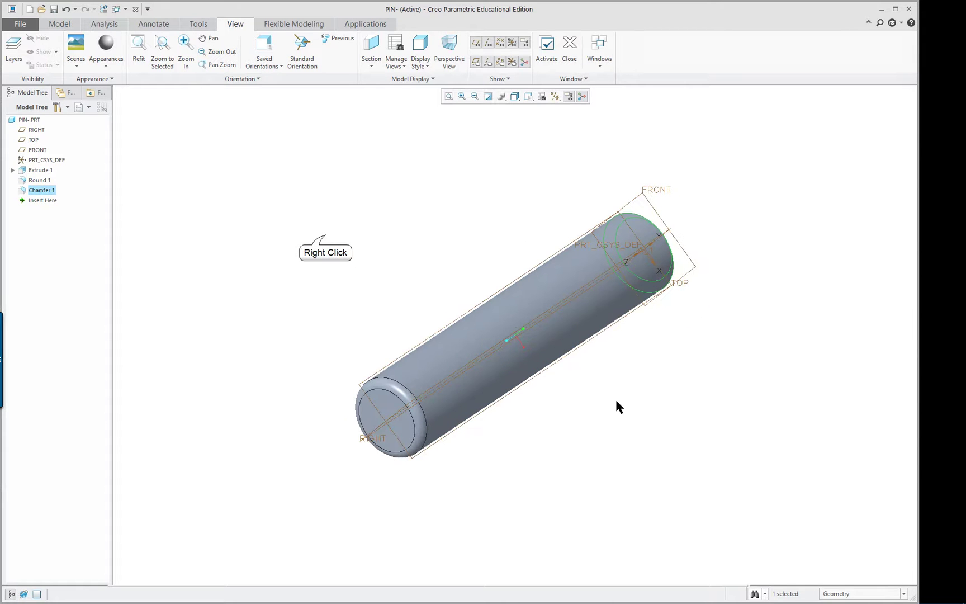
pyautogui.click(267, 264)
pyautogui.click(317, 218)
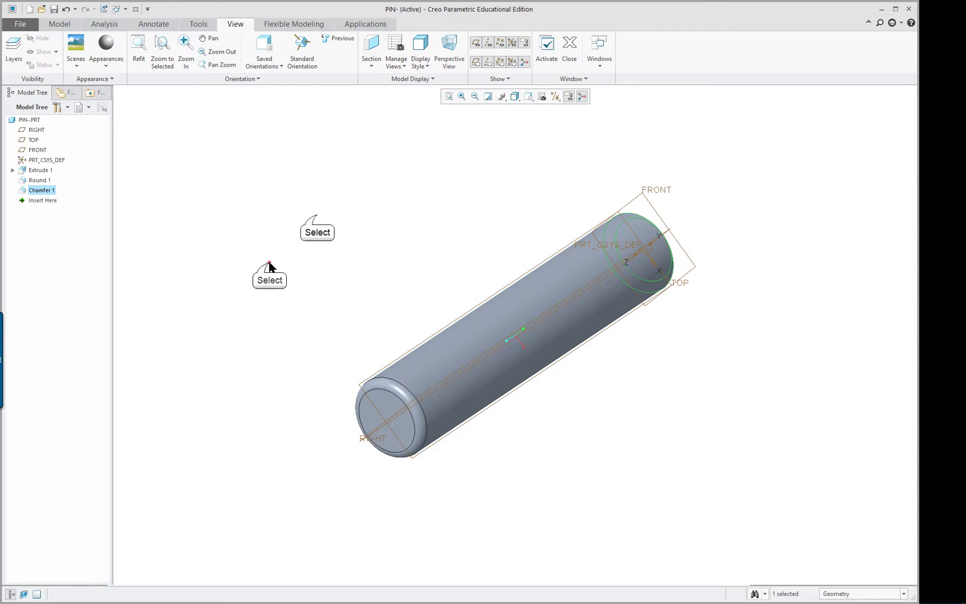
pyautogui.click(237, 27)
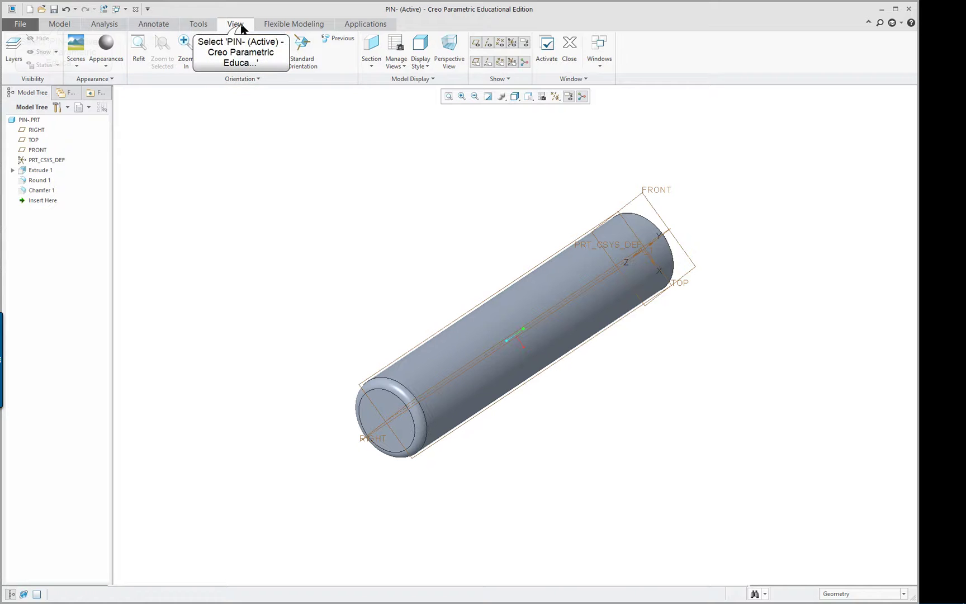
pyautogui.click(63, 27)
pyautogui.click(63, 26)
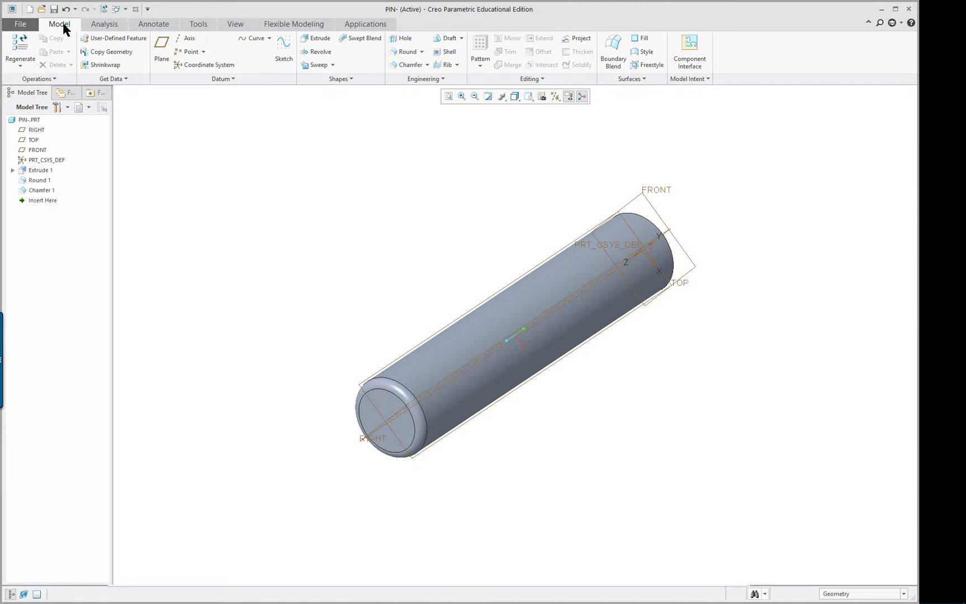
# Step: Orbit the pin, then reset it to Standard Orientation from the graphics context menu
pyautogui.rightClick(246, 150)
pyautogui.click(219, 194)
pyautogui.moveTo(220, 194); pyautogui.dragTo(287, 225, button='middle')
pyautogui.rightClick(282, 200)
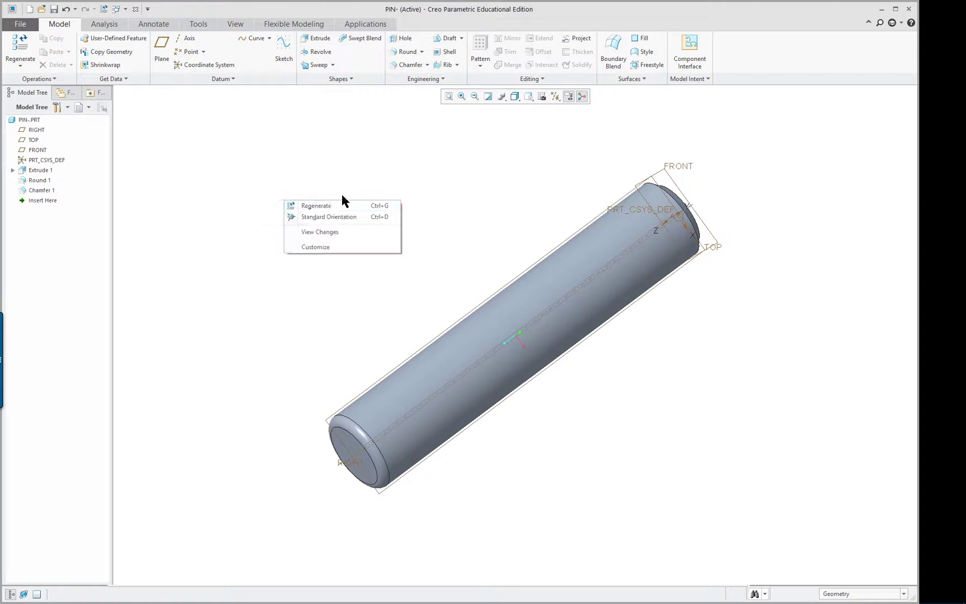
pyautogui.click(228, 220)
pyautogui.moveTo(304, 231); pyautogui.dragTo(270, 292, button='middle')
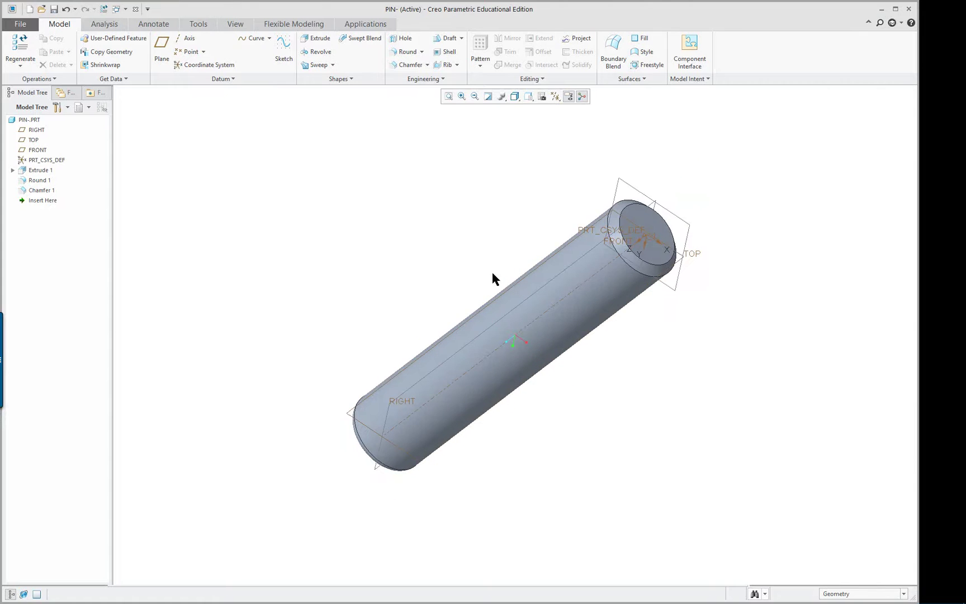
pyautogui.moveTo(513, 265)
pyautogui.mouseDown(button='middle')
pyautogui.moveTo(438, 252)
pyautogui.moveTo(546, 214)
pyautogui.mouseUp(button='middle')
pyautogui.rightClick(330, 208)
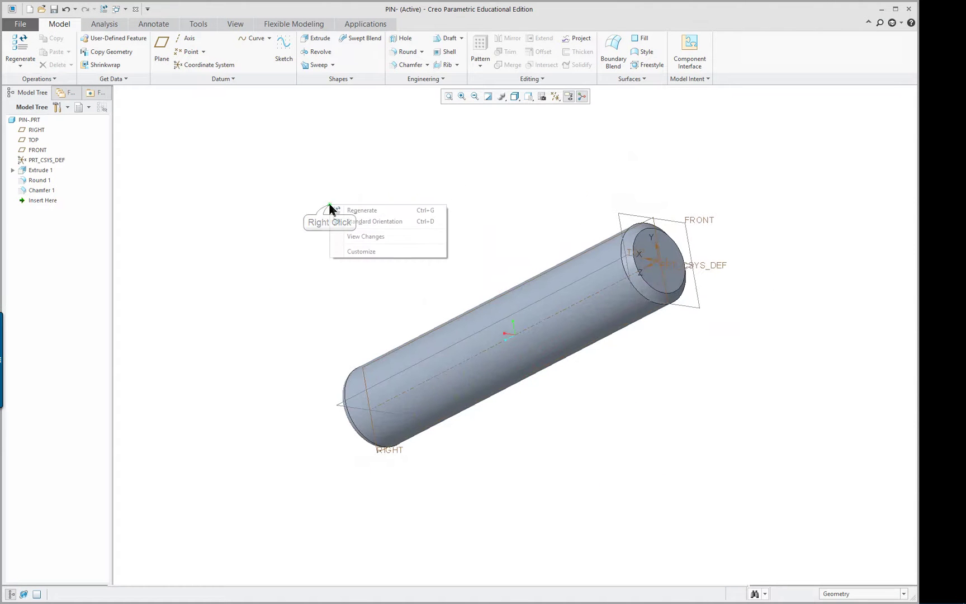
pyautogui.click(378, 223)
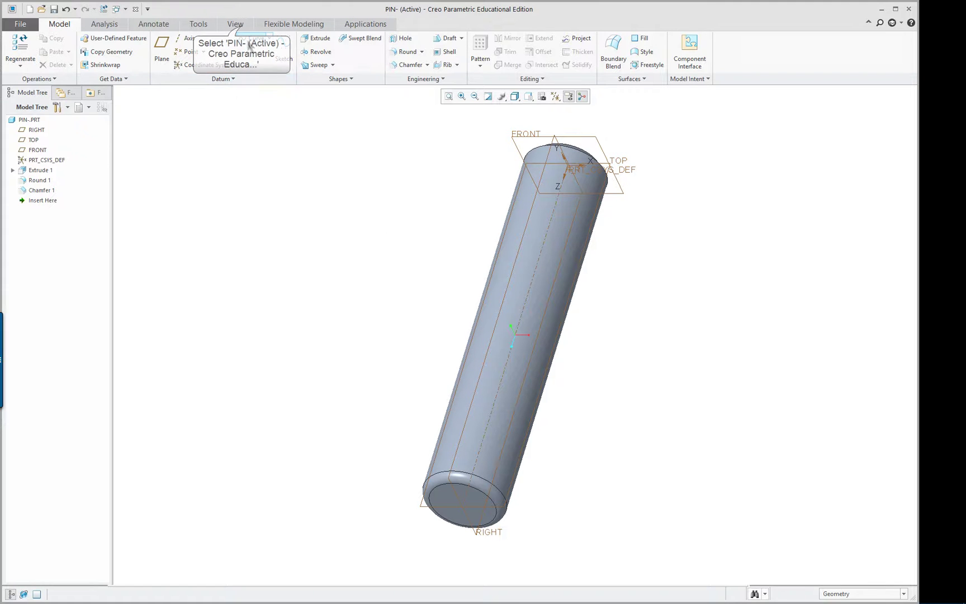
# Step: Apply a red appearance from the Appearances gallery to the whole PIN part
pyautogui.click(243, 28)
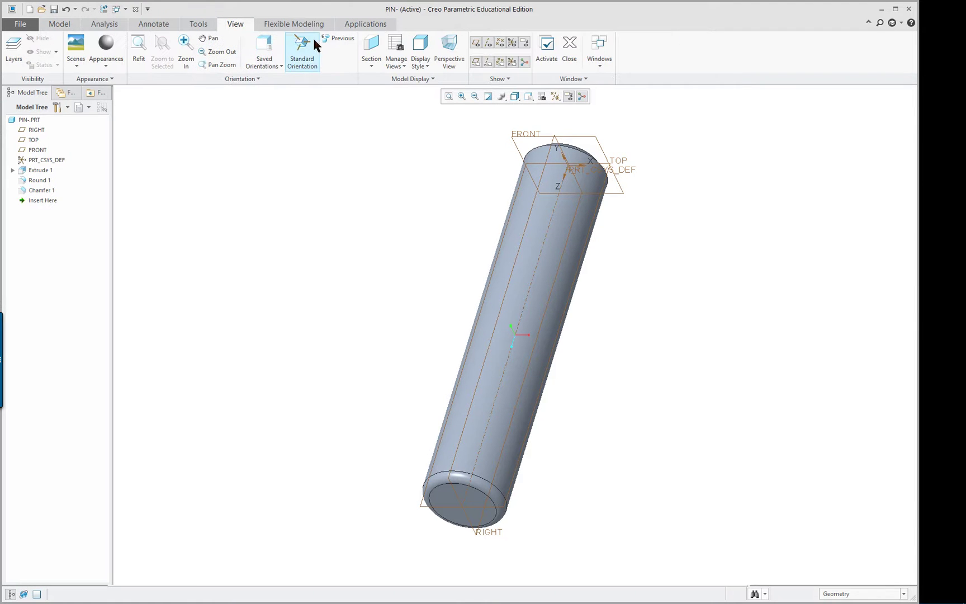
pyautogui.click(106, 66)
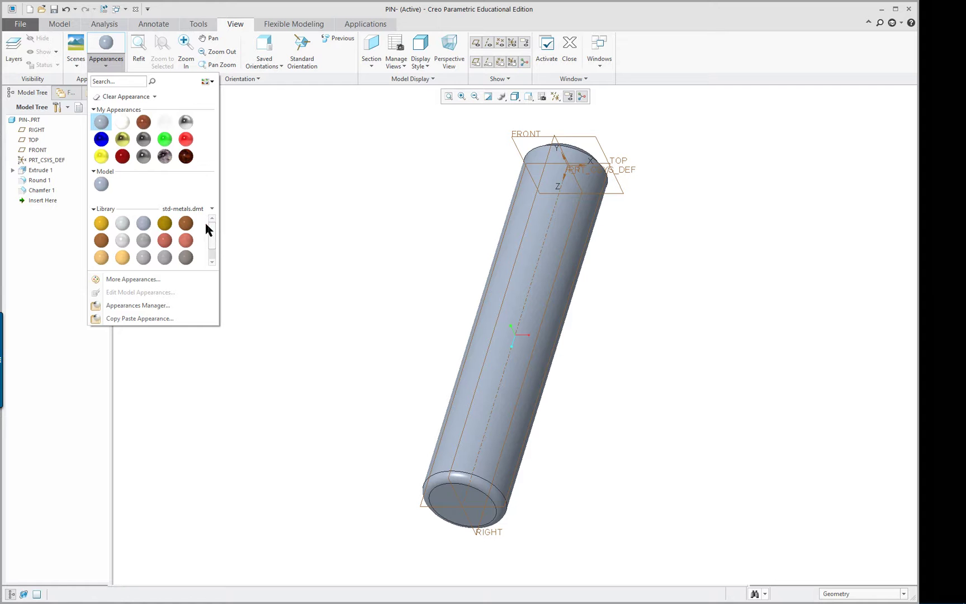
pyautogui.click(167, 240)
pyautogui.click(29, 119)
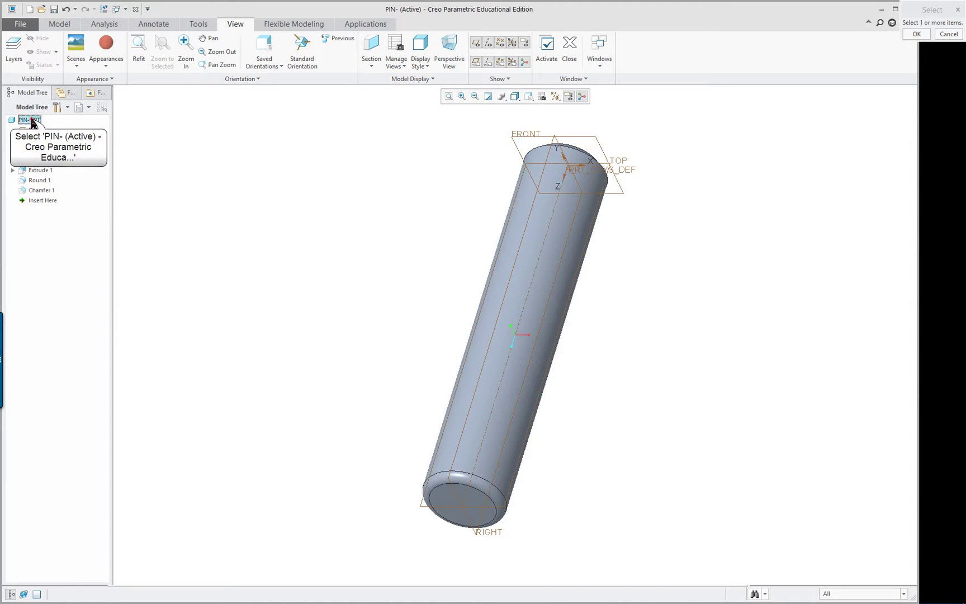
pyautogui.middleClick(163, 137)
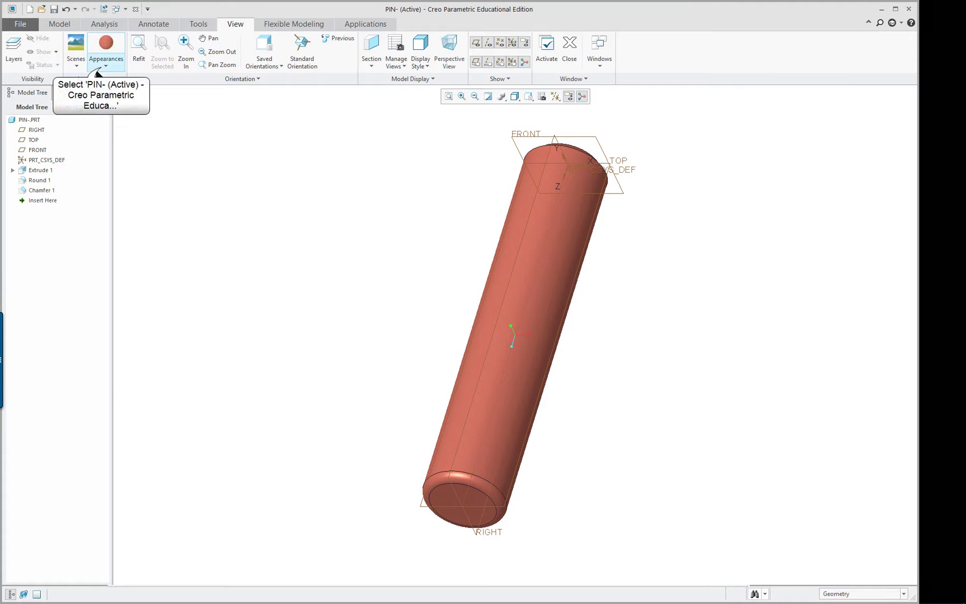
# Step: Replace the red with the light gold appearance on PIN.PRT
pyautogui.click(99, 71)
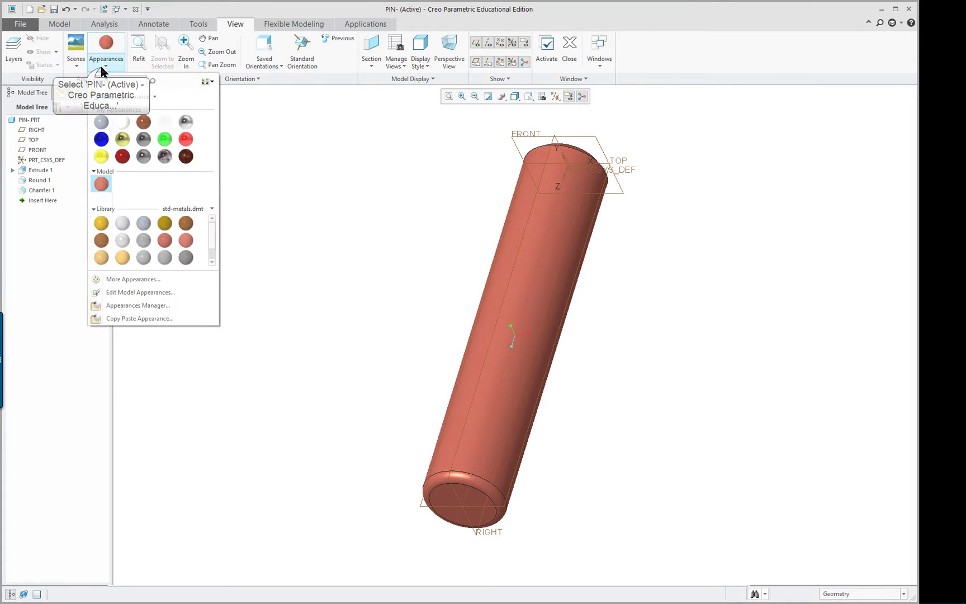
pyautogui.click(129, 255)
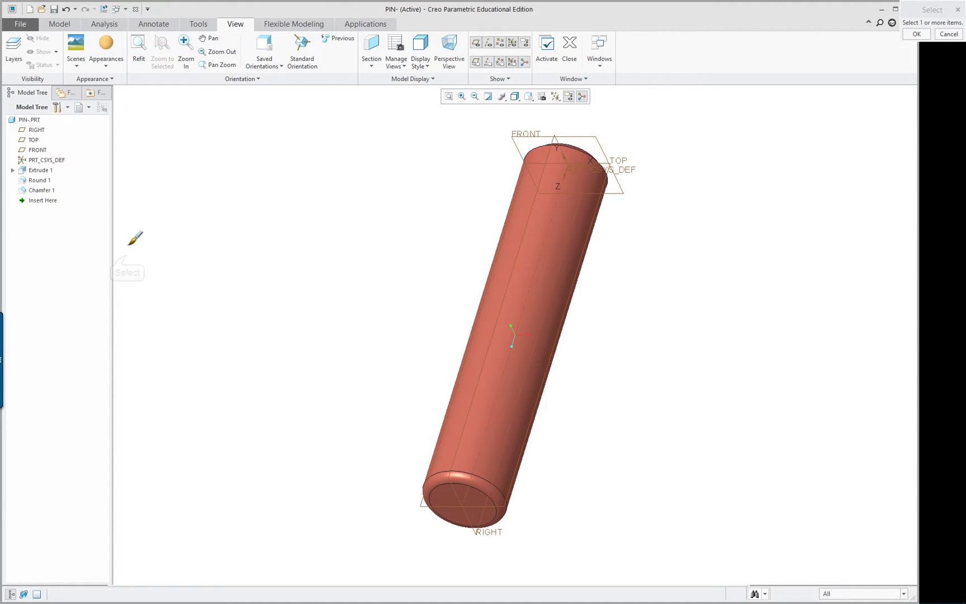
pyautogui.middleClick(171, 186)
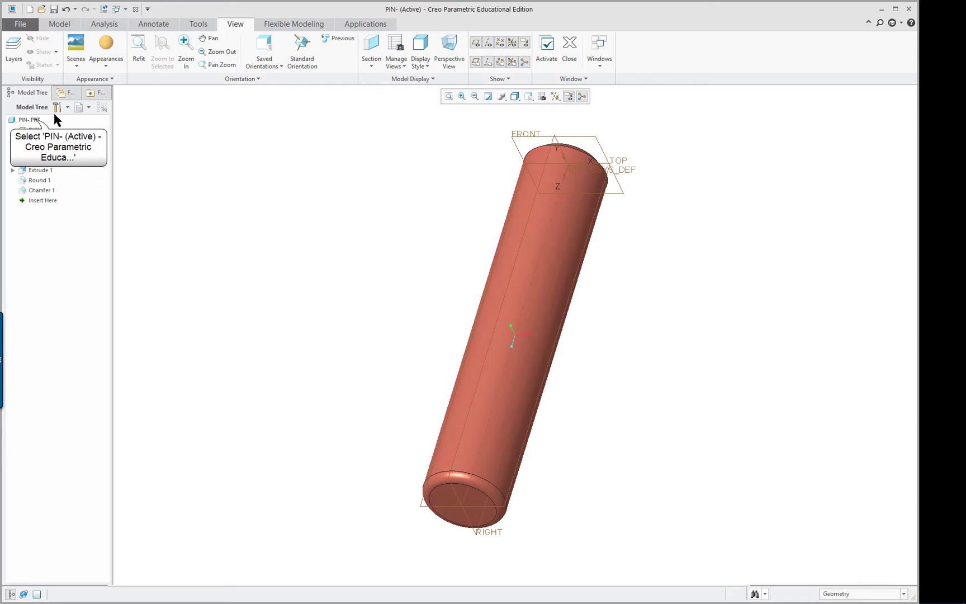
pyautogui.click(31, 119)
pyautogui.click(103, 41)
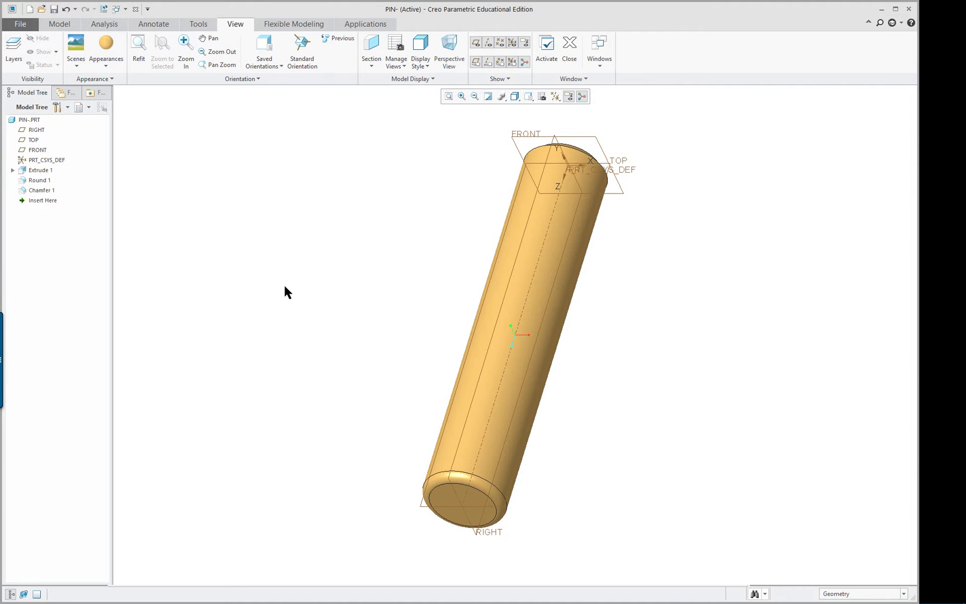
pyautogui.moveTo(285, 287)
pyautogui.mouseDown(button='middle')
pyautogui.moveTo(354, 271)
pyautogui.moveTo(272, 281)
pyautogui.mouseUp(button='middle')
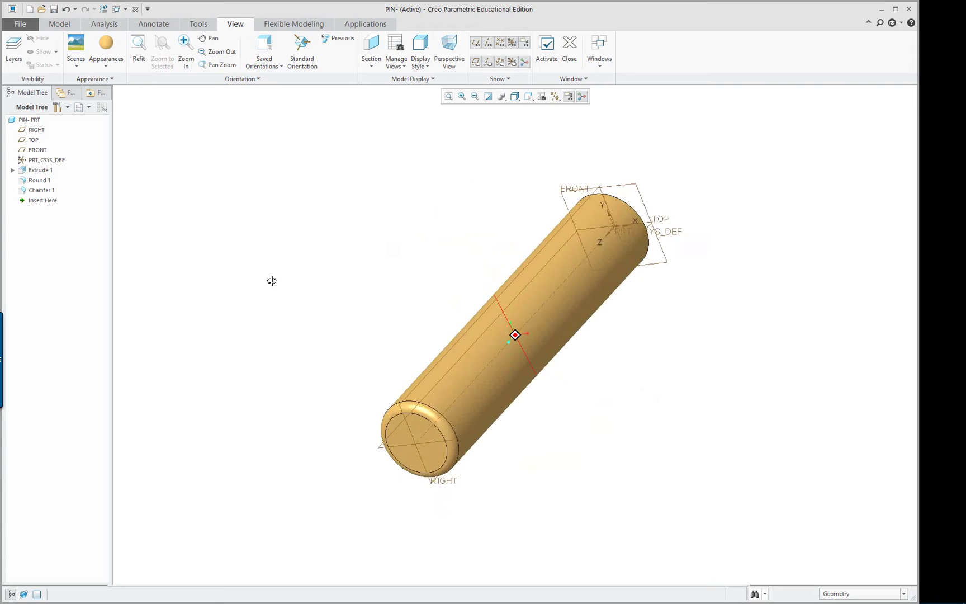
# Step: Check the File menu without changing anything, then orbit the gold 5.000-long pin to another angle
pyautogui.click(25, 23)
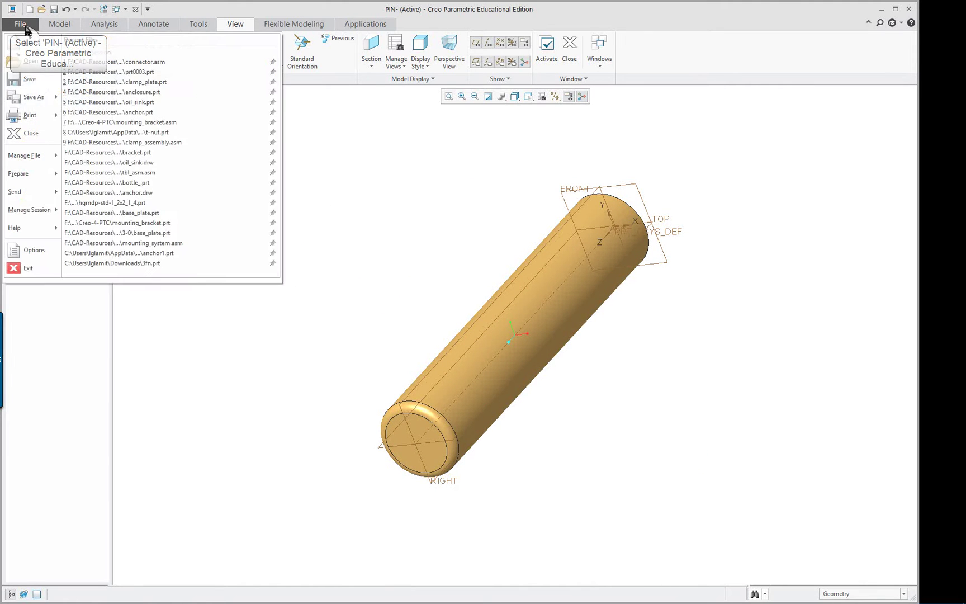
pyautogui.click(335, 172)
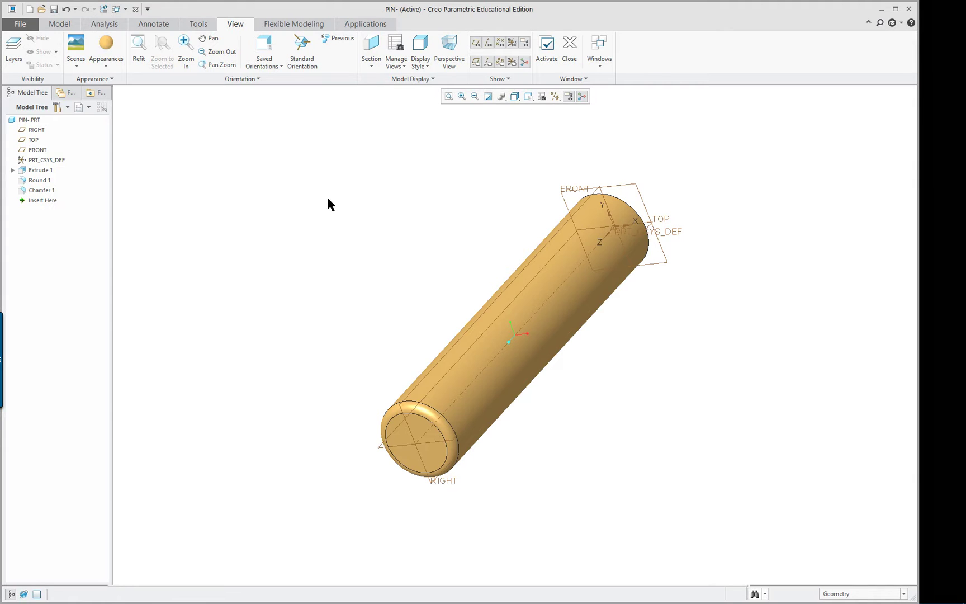
pyautogui.moveTo(327, 198)
pyautogui.mouseDown(button='middle')
pyautogui.moveTo(358, 188)
pyautogui.moveTo(328, 209)
pyautogui.moveTo(328, 188)
pyautogui.moveTo(252, 201)
pyautogui.moveTo(382, 194)
pyautogui.moveTo(309, 197)
pyautogui.moveTo(215, 258)
pyautogui.moveTo(320, 221)
pyautogui.moveTo(337, 225)
pyautogui.moveTo(316, 220)
pyautogui.mouseUp(button='middle')
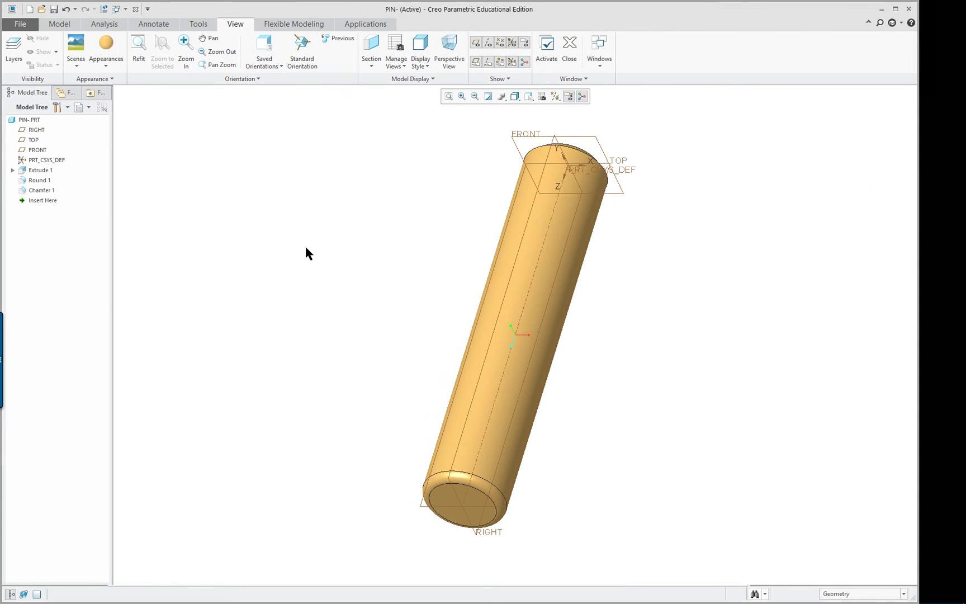